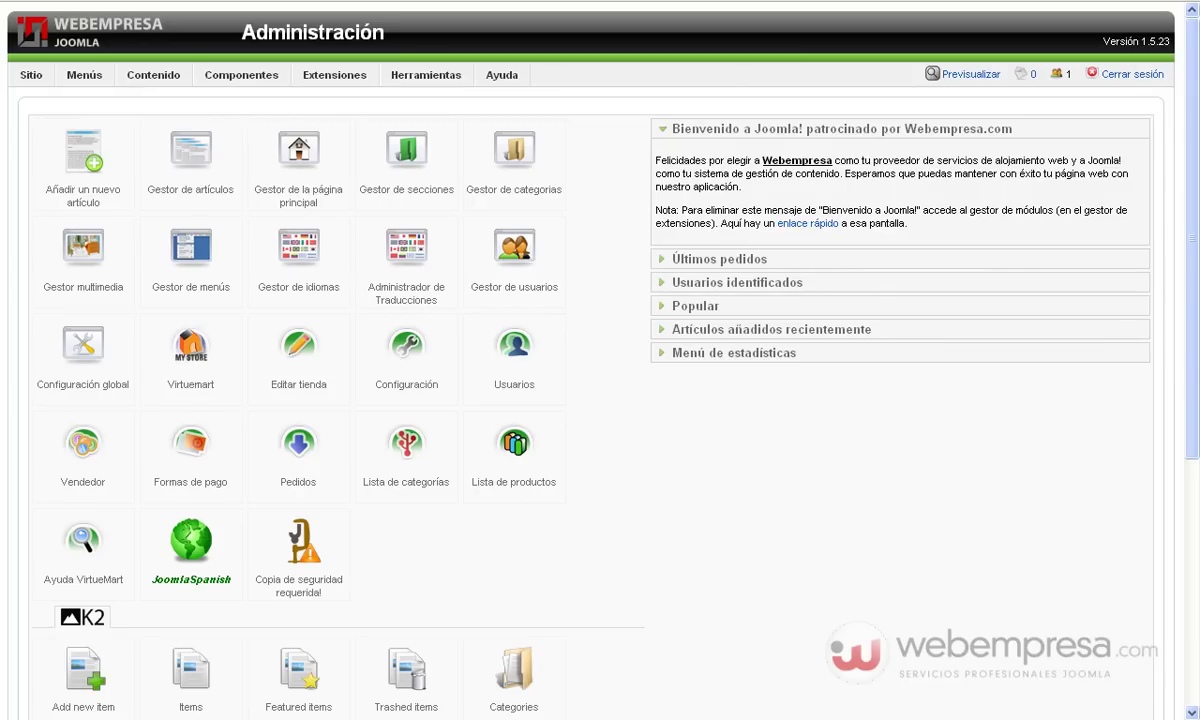
Leave the Web Empresa storefront for the Joomla! administration control panel, heading for Componentes
{"action": "mouse_move", "coordinate": [240, 75]}
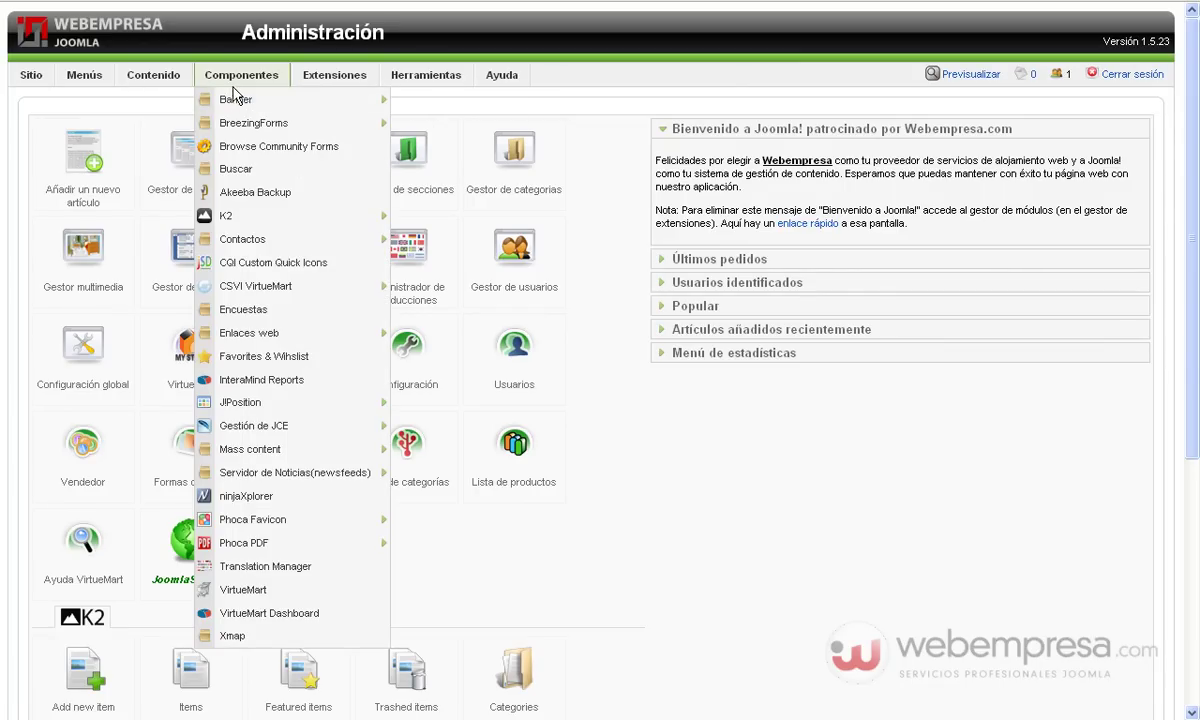
In VirtueMart, expand Comprador and list the shopper groups: -default-, Gold Level and Wholesale
{"action": "left_click", "coordinate": [245, 590]}
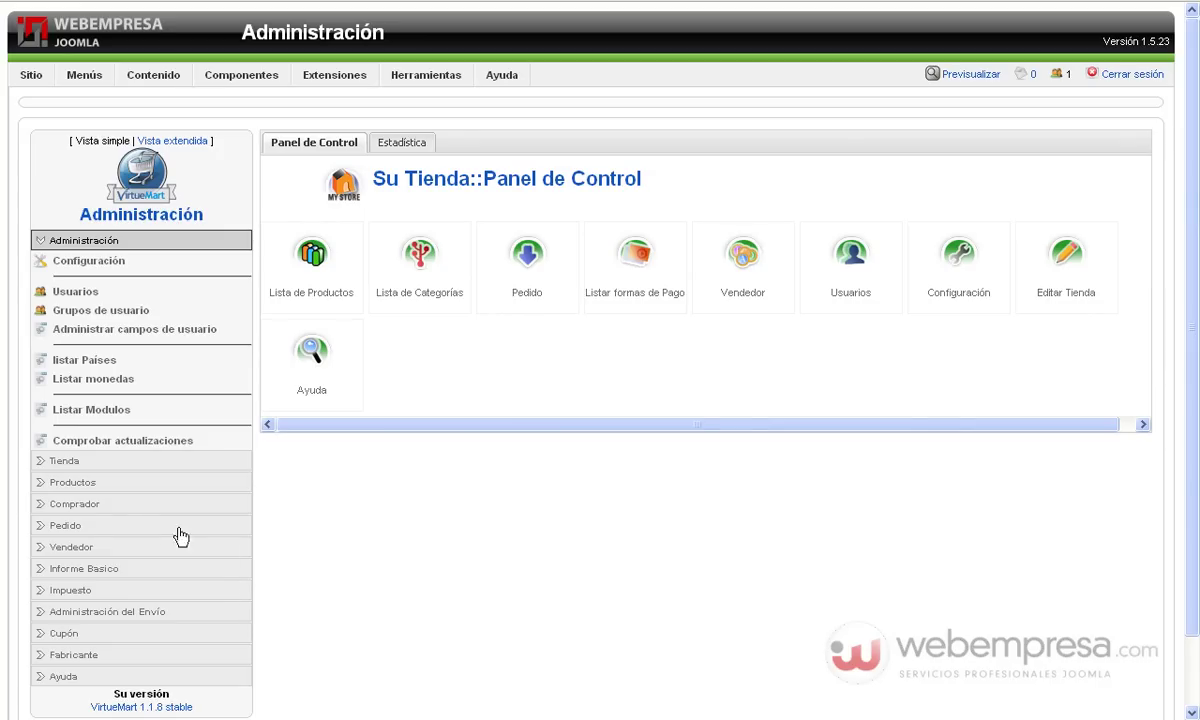
{"action": "left_click", "coordinate": [88, 503]}
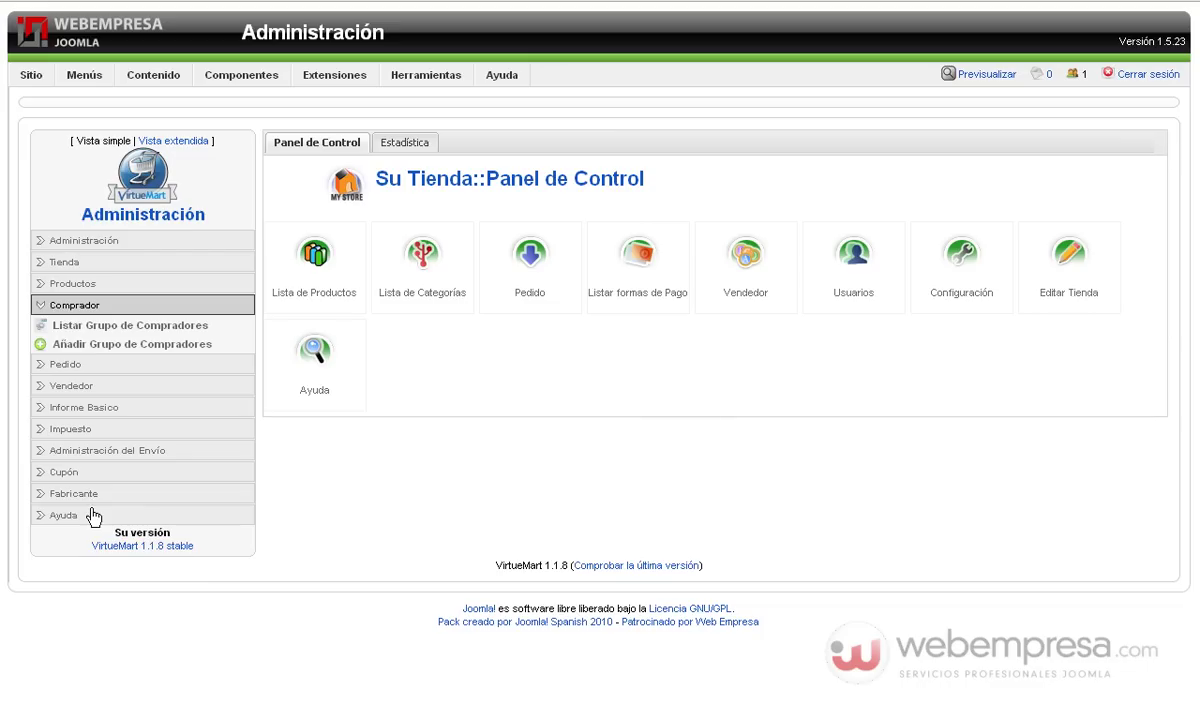
{"action": "left_click", "coordinate": [155, 327]}
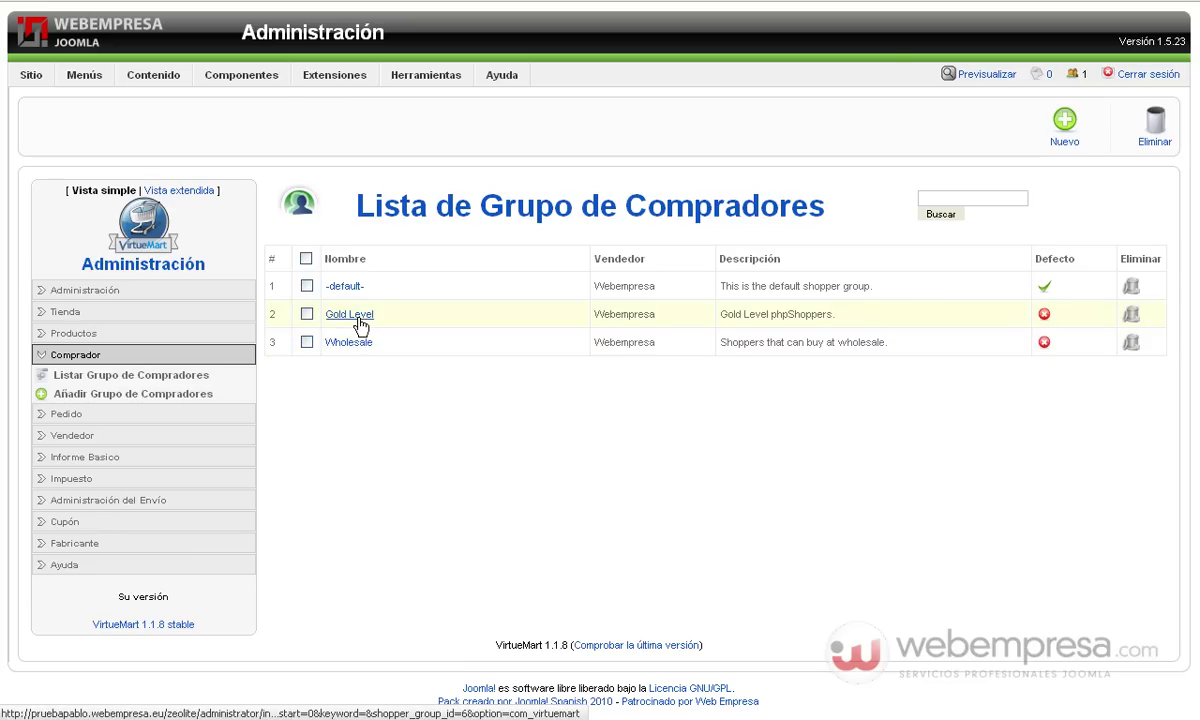
Change the Gold Level group's Nombre to 'VIP', keeping its description, and save
{"action": "left_click", "coordinate": [358, 318]}
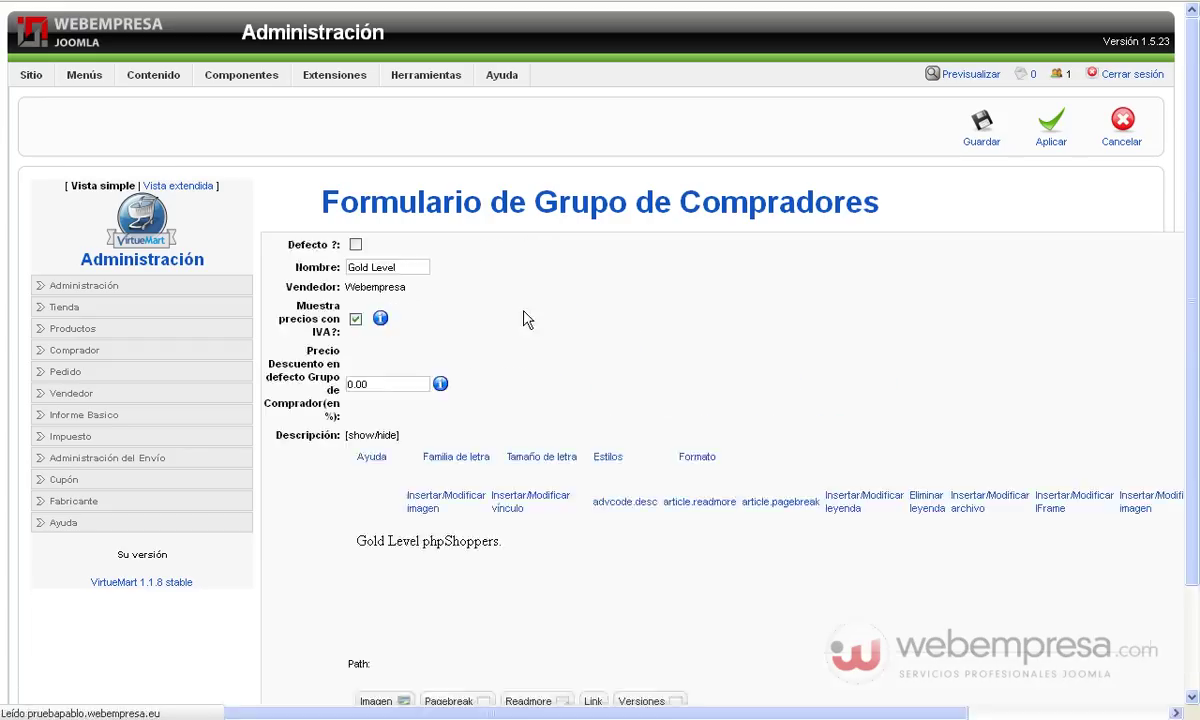
{"action": "left_click_drag", "start_coordinate": [596, 267], "coordinate": [505, 255]}
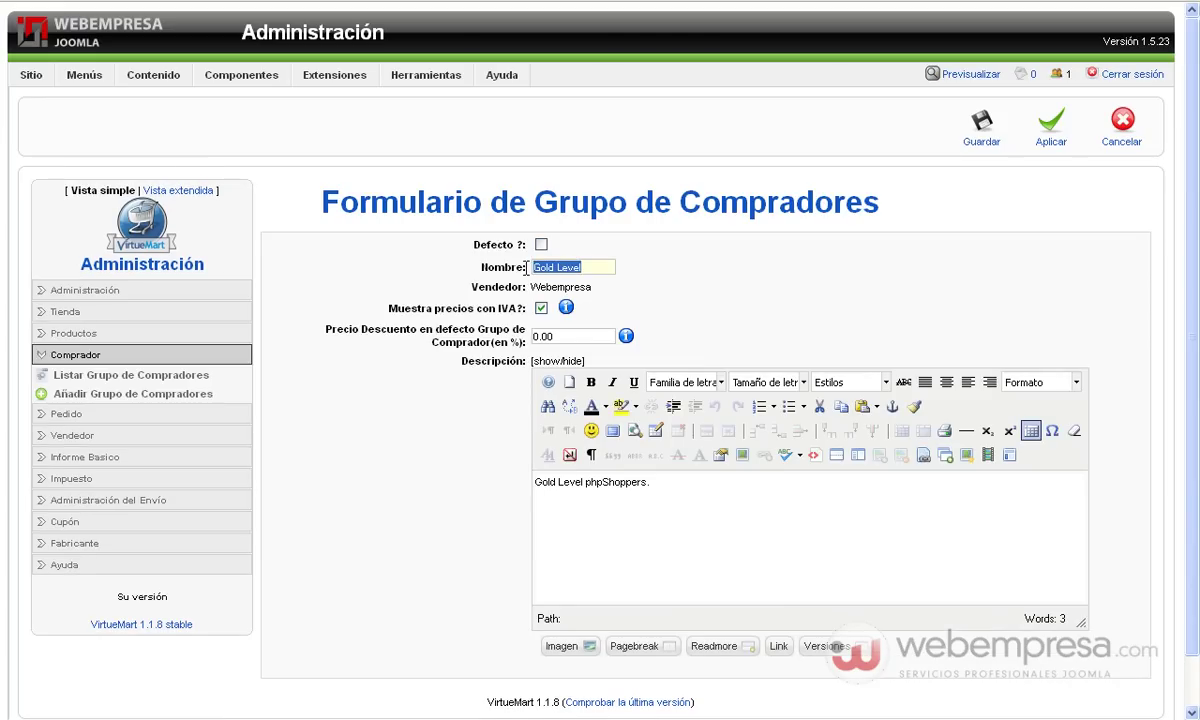
{"action": "type", "text": "VIP"}
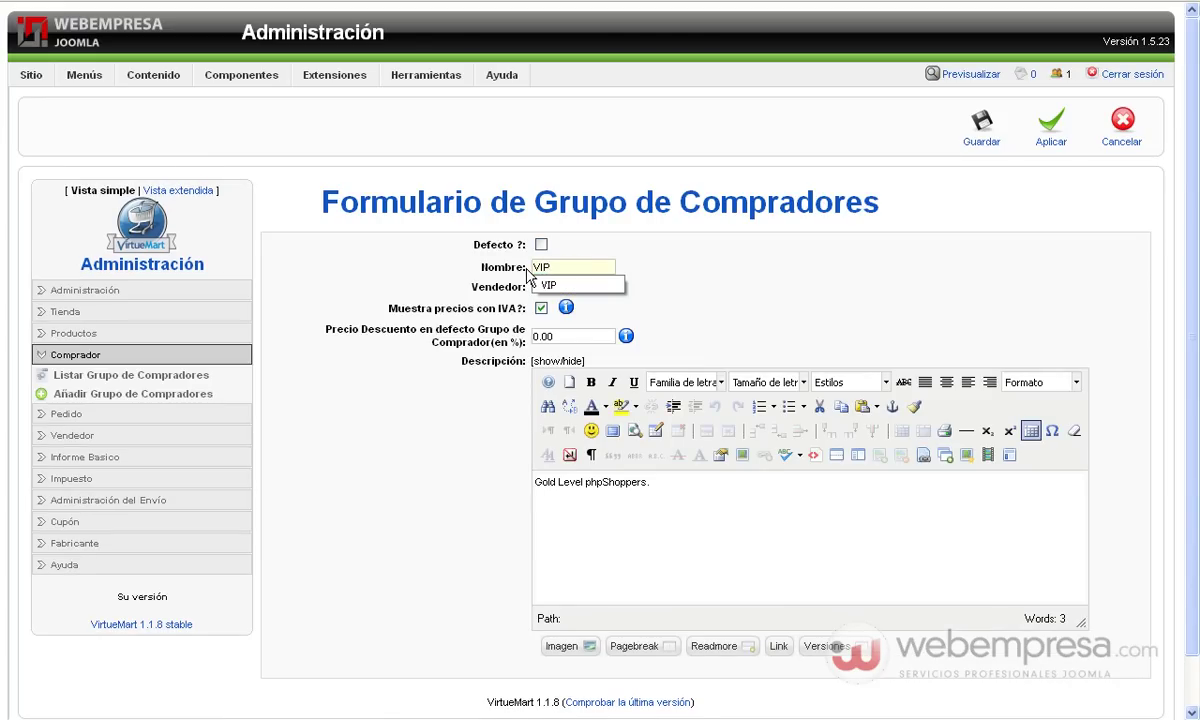
{"action": "left_click", "coordinate": [668, 284]}
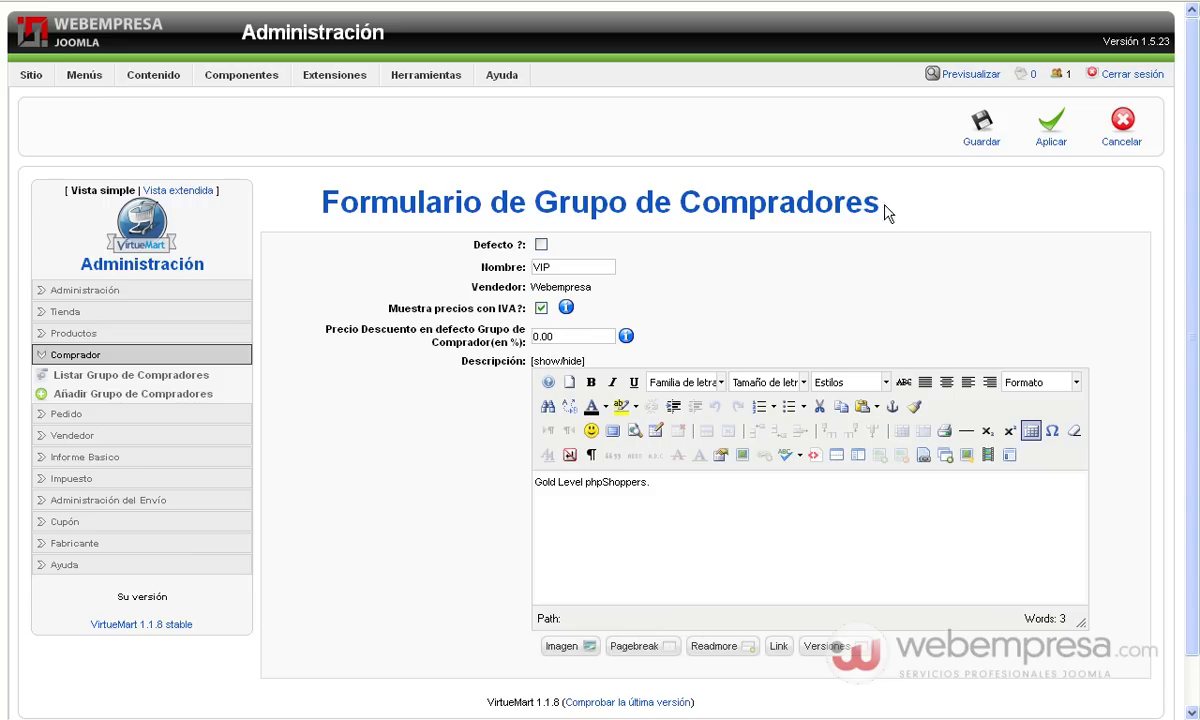
{"action": "left_click", "coordinate": [983, 133]}
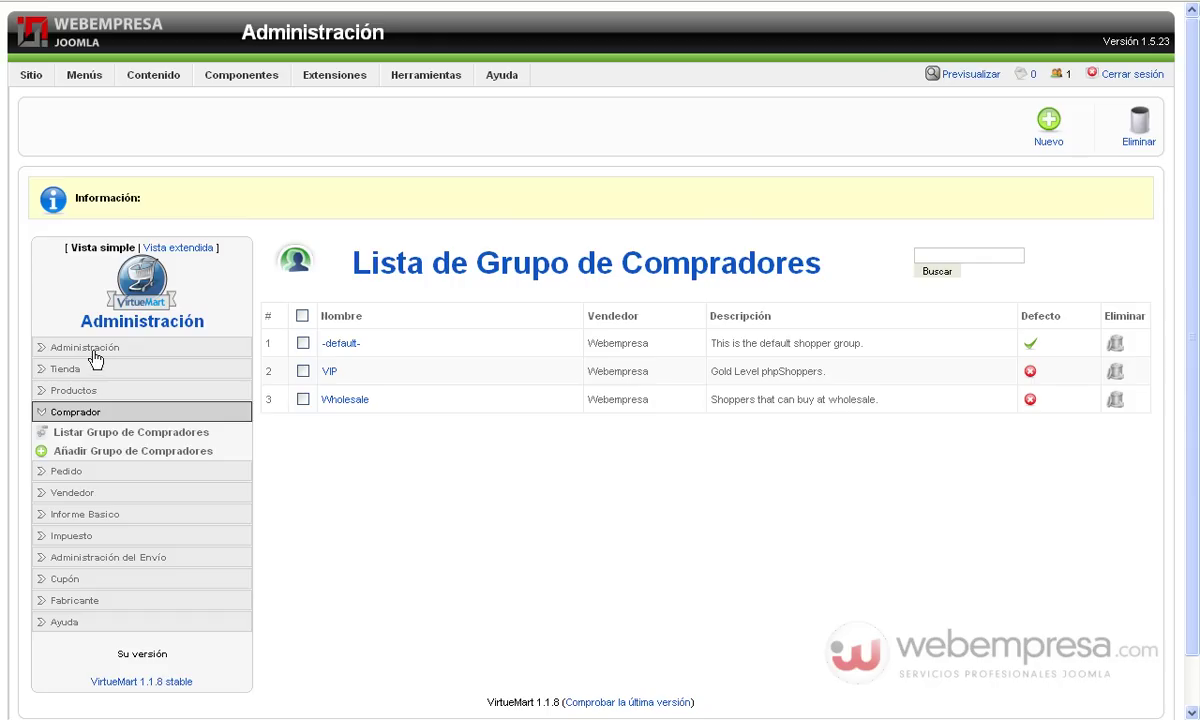
Put the registered shopper account in the VIP group via its Información tab, and save
{"action": "left_click", "coordinate": [90, 348]}
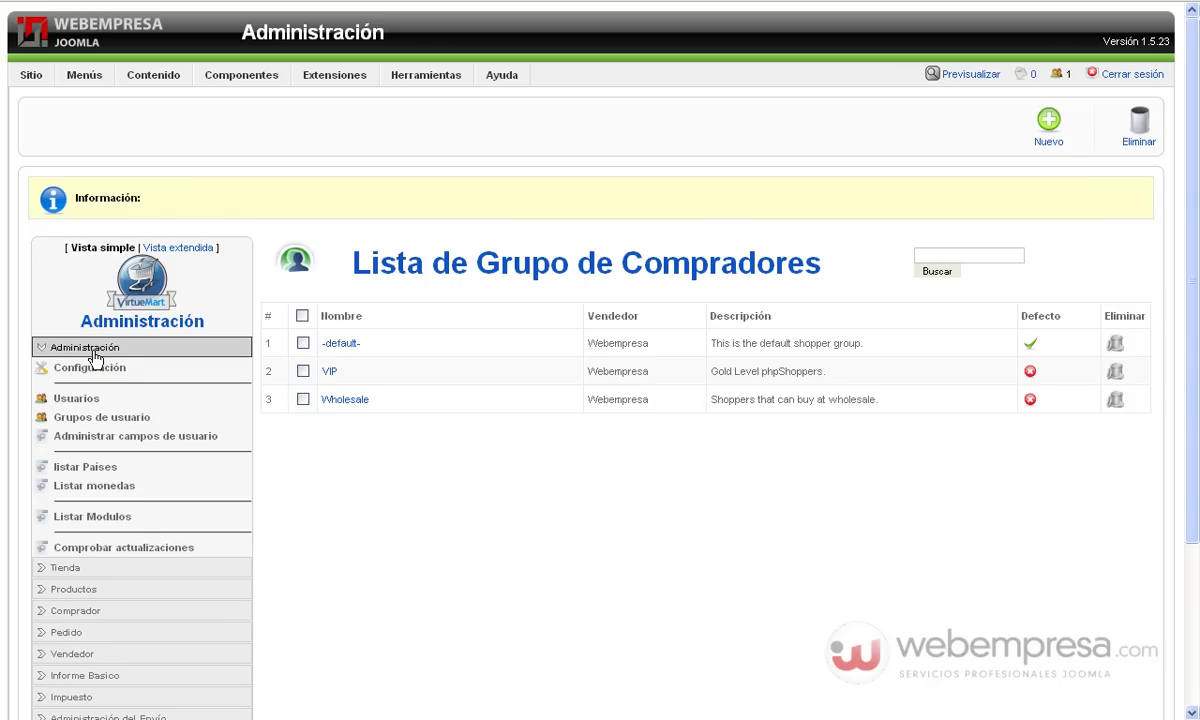
{"action": "left_click", "coordinate": [82, 404]}
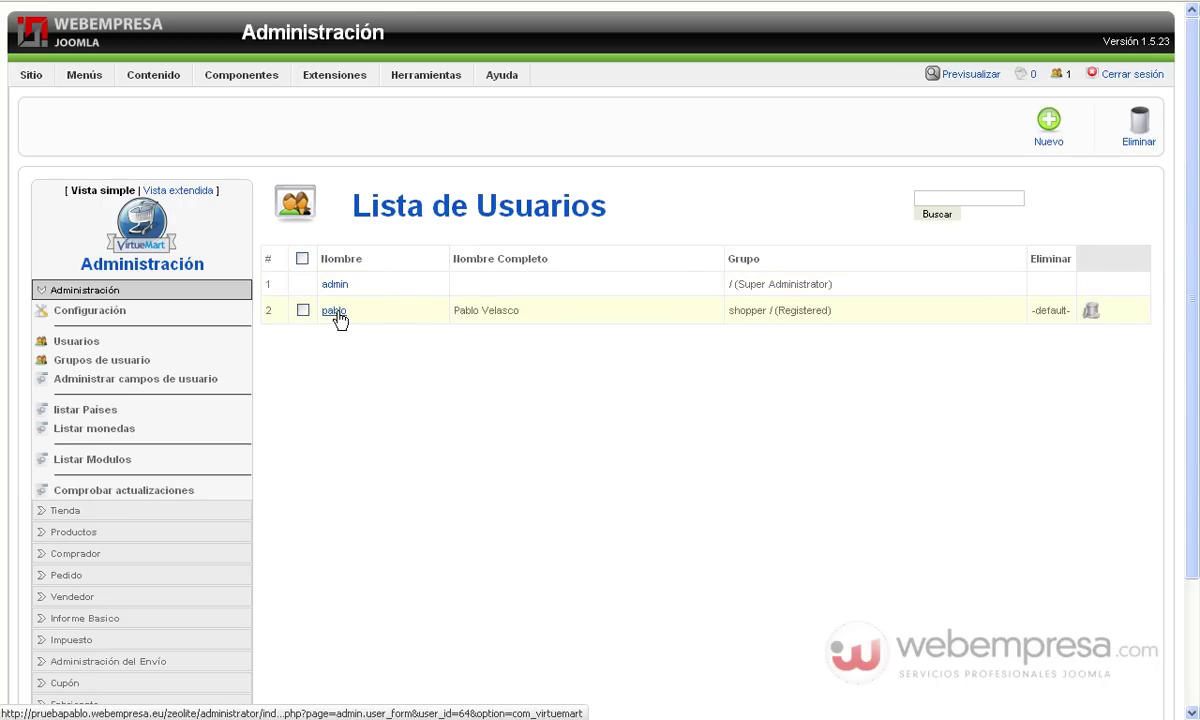
{"action": "left_click", "coordinate": [335, 312]}
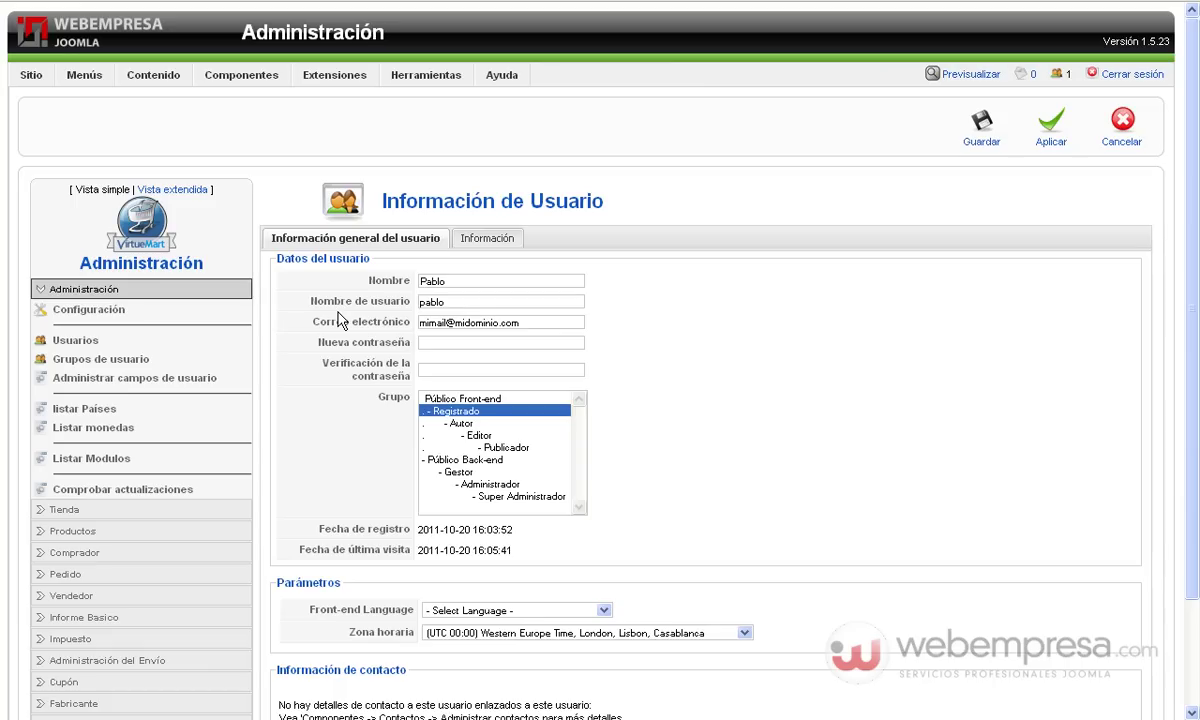
{"action": "left_click", "coordinate": [472, 242]}
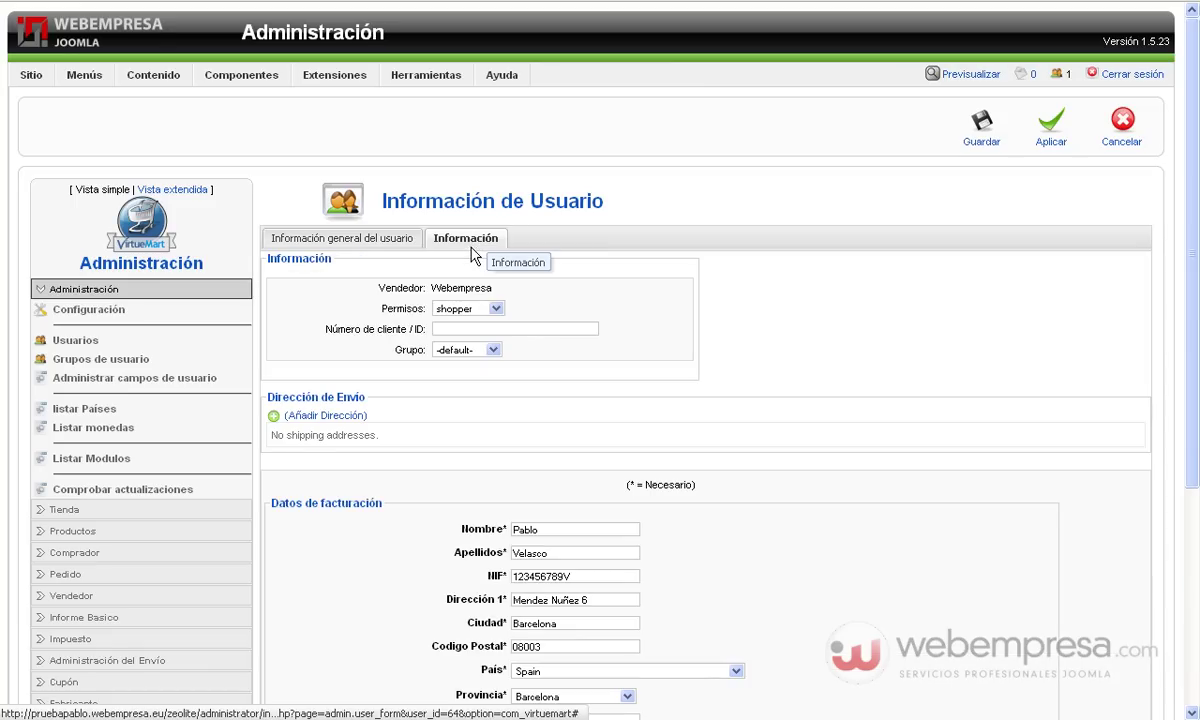
{"action": "left_click", "coordinate": [467, 351]}
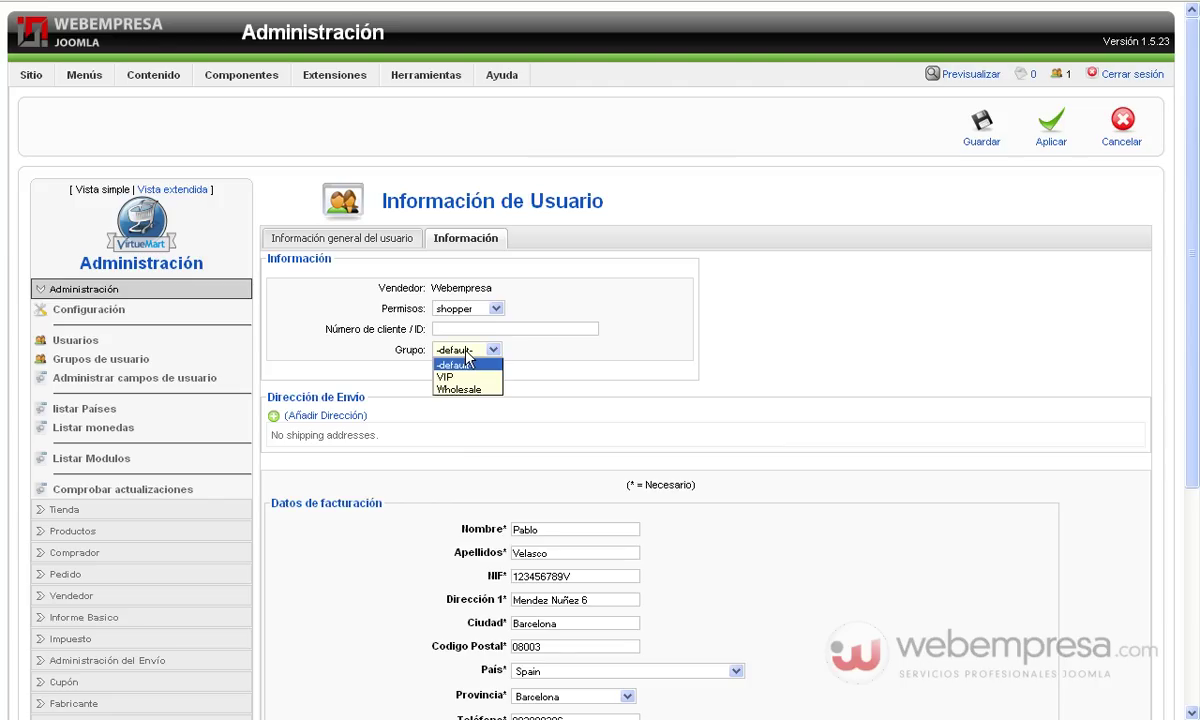
{"action": "left_click", "coordinate": [458, 378]}
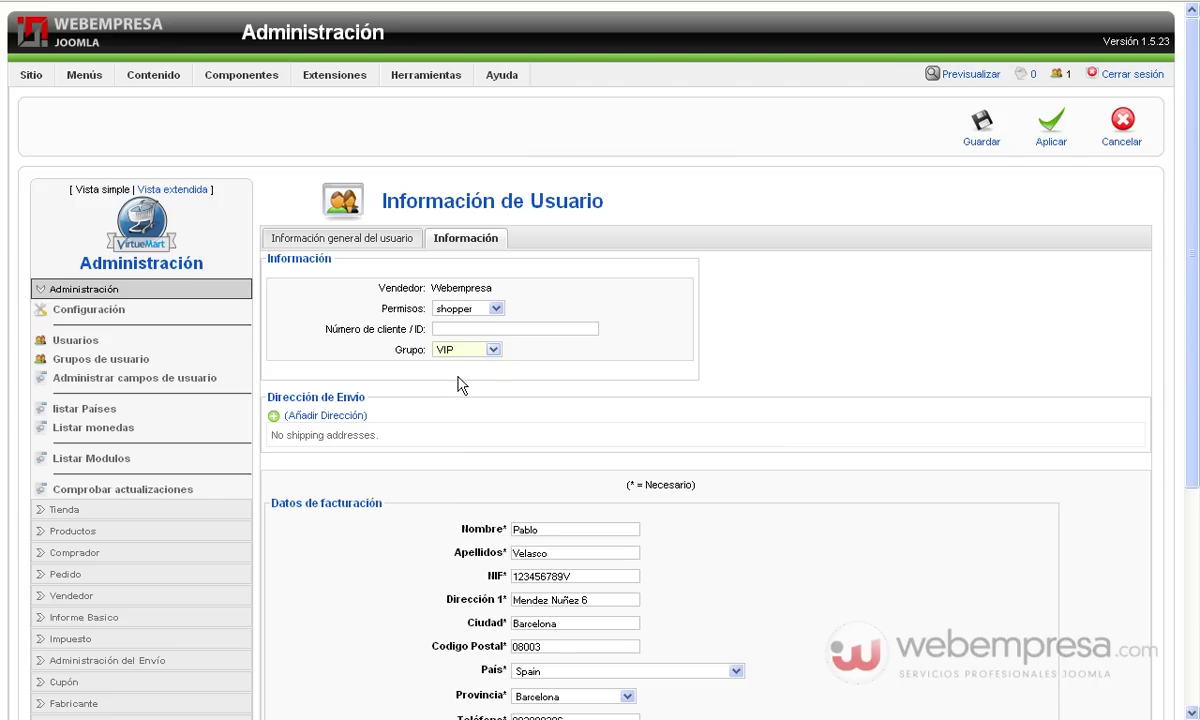
{"action": "left_click", "coordinate": [975, 133]}
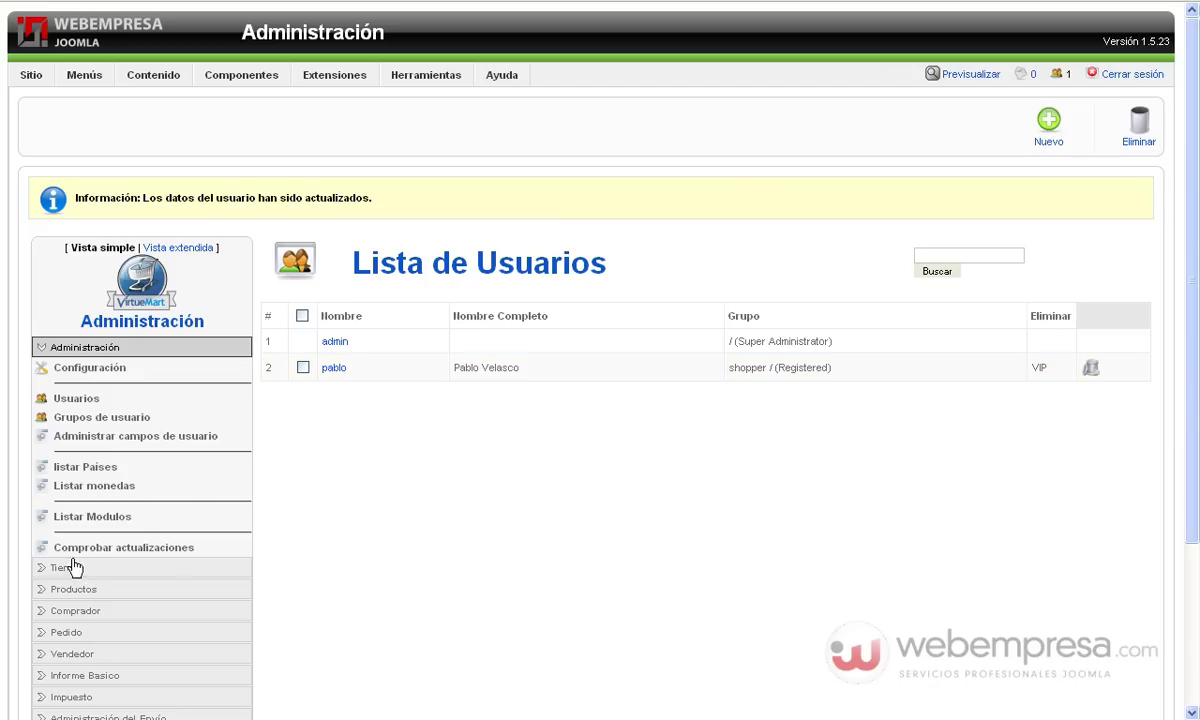
Start a new product with SKU 'zz1' and name 'Monitor Widescreen'
{"action": "left_click", "coordinate": [63, 590]}
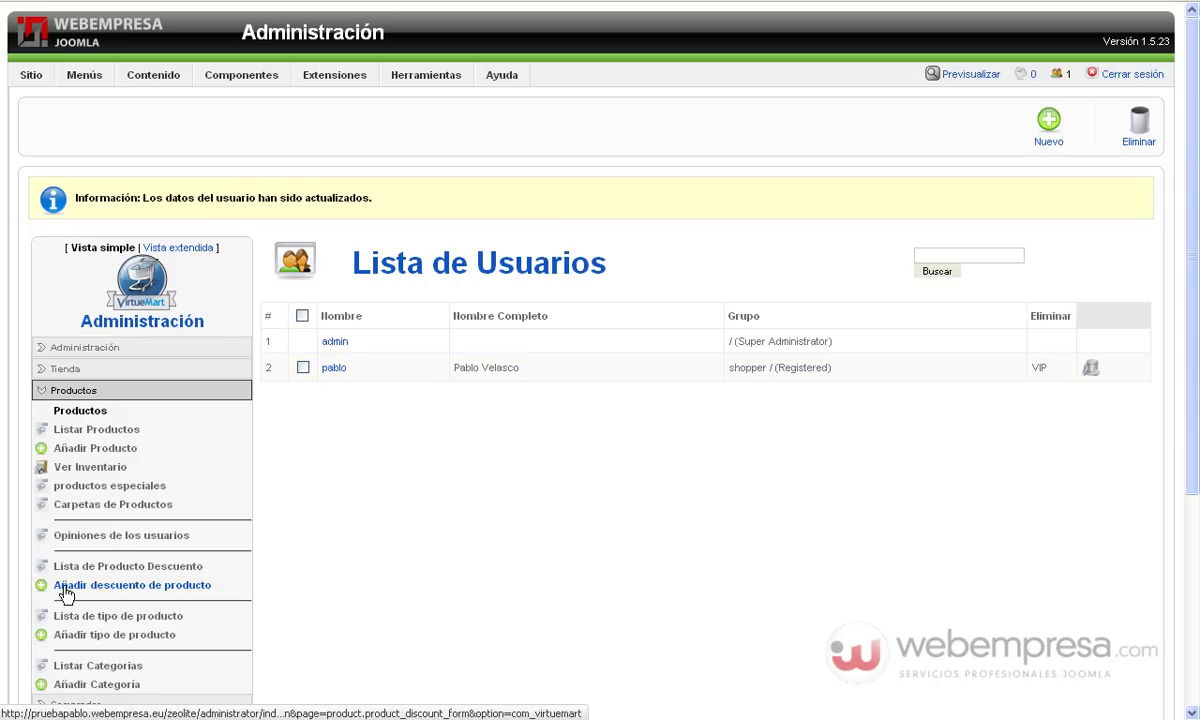
{"action": "left_click", "coordinate": [108, 457]}
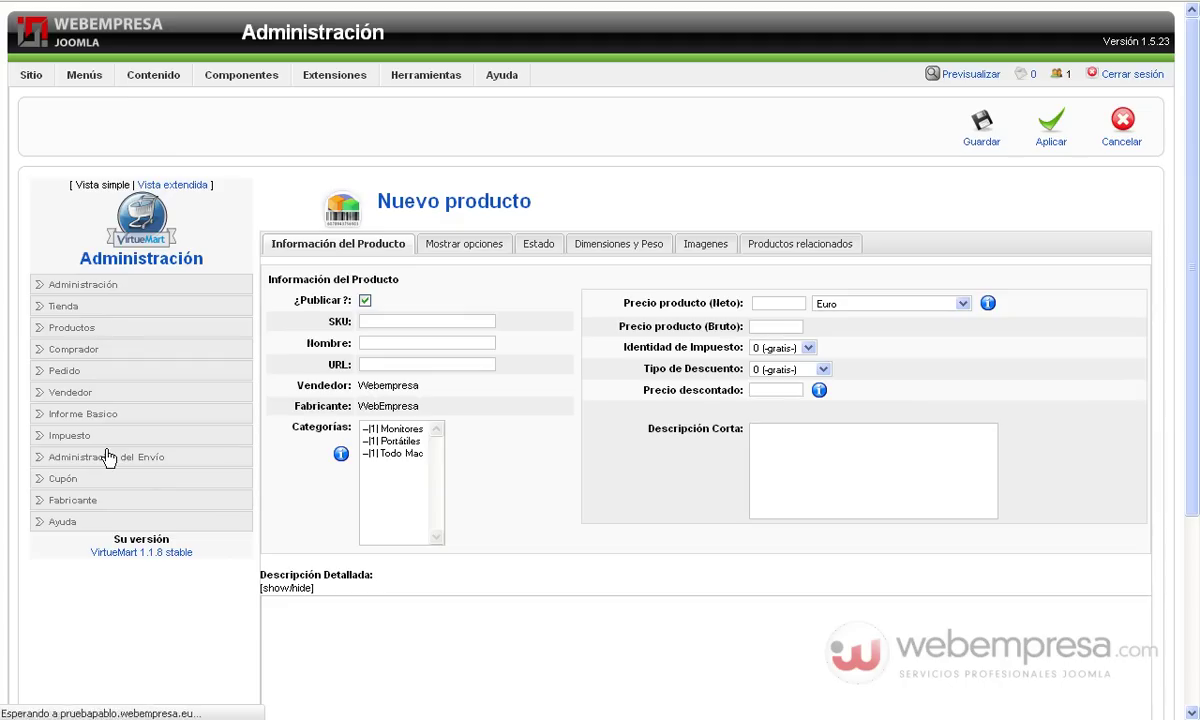
{"action": "left_click", "coordinate": [410, 323]}
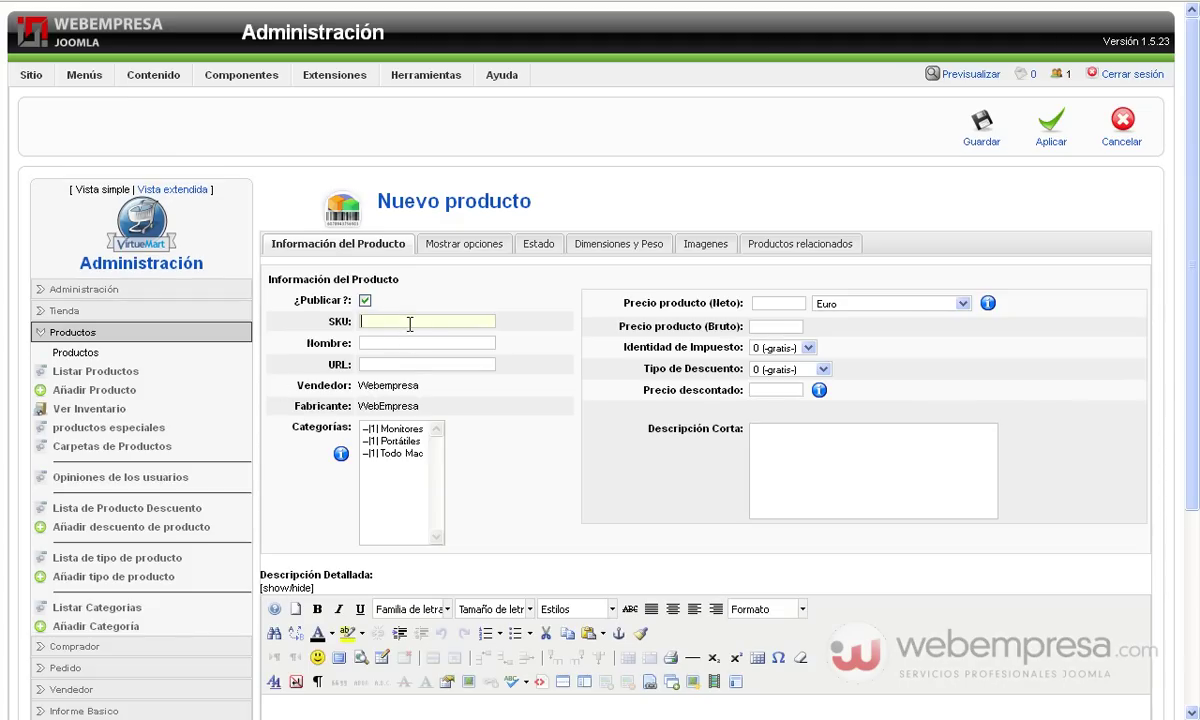
{"action": "type", "text": "zz1"}
{"action": "left_click", "coordinate": [403, 341]}
{"action": "type", "text": "Monitor W"}
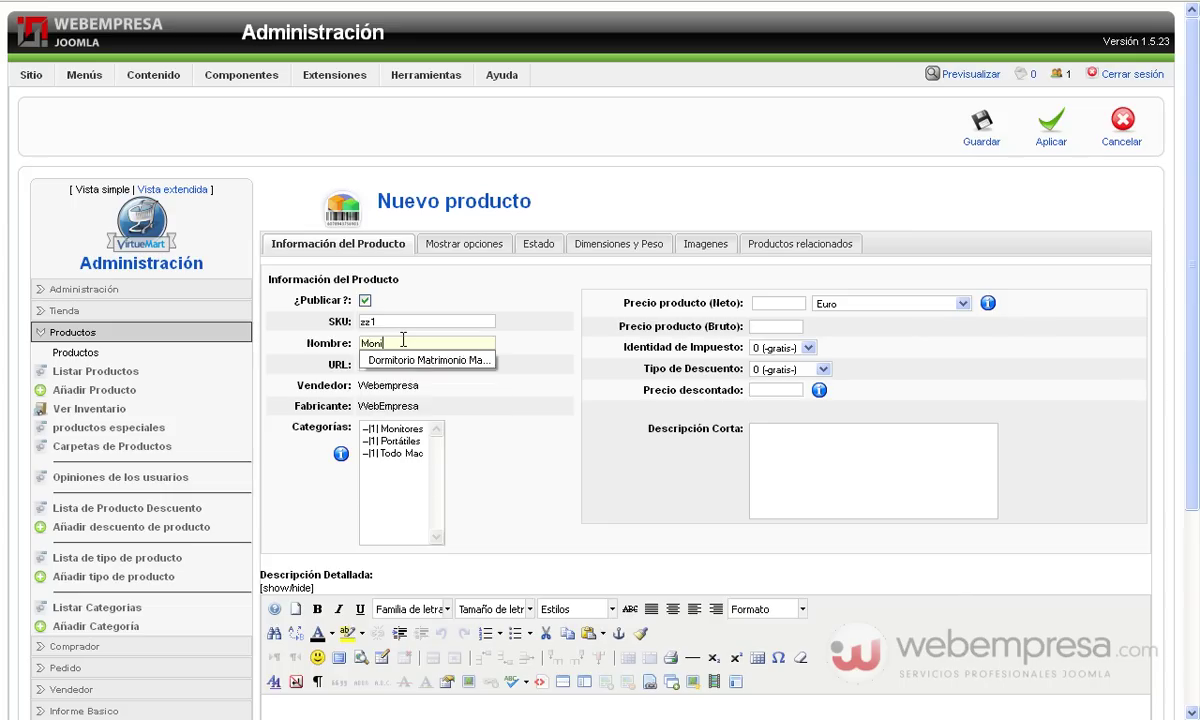
{"action": "type", "text": "idescreen"}
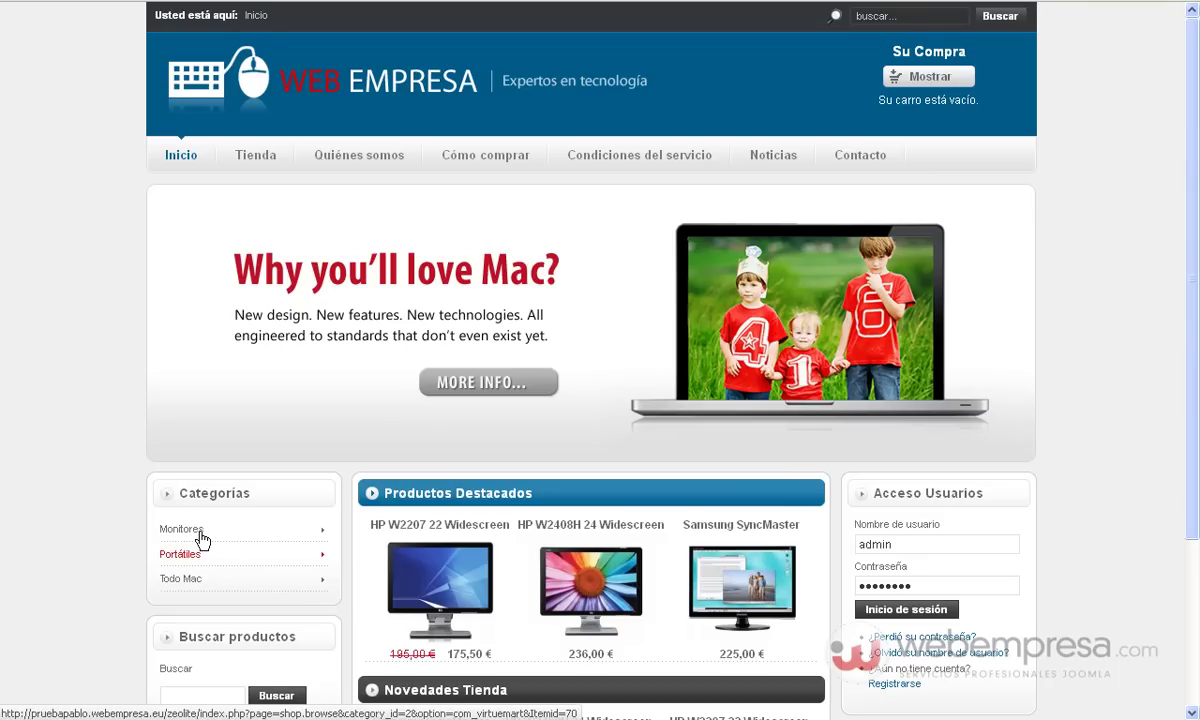
File the product under Monitores with the 18% tax rate and a 250 gross price
{"action": "left_click", "coordinate": [200, 537]}
{"action": "scroll", "coordinate": [475, 481], "scroll_direction": "down", "scroll_amount": 3}
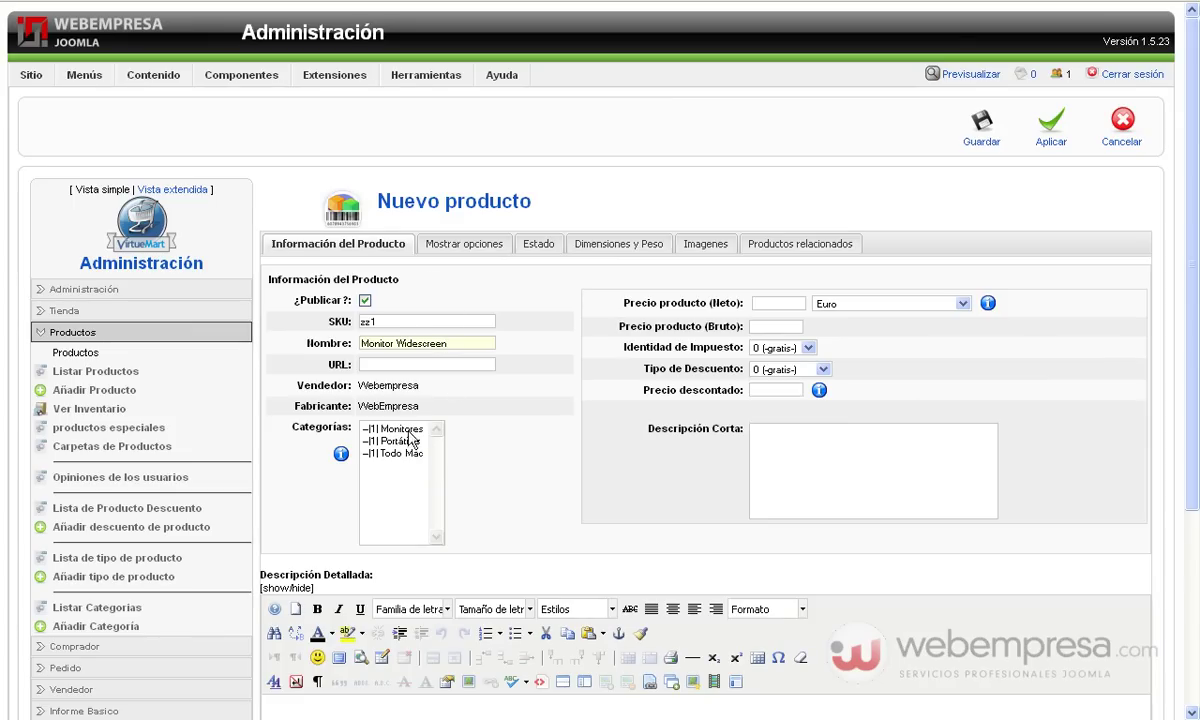
{"action": "left_click", "coordinate": [408, 430]}
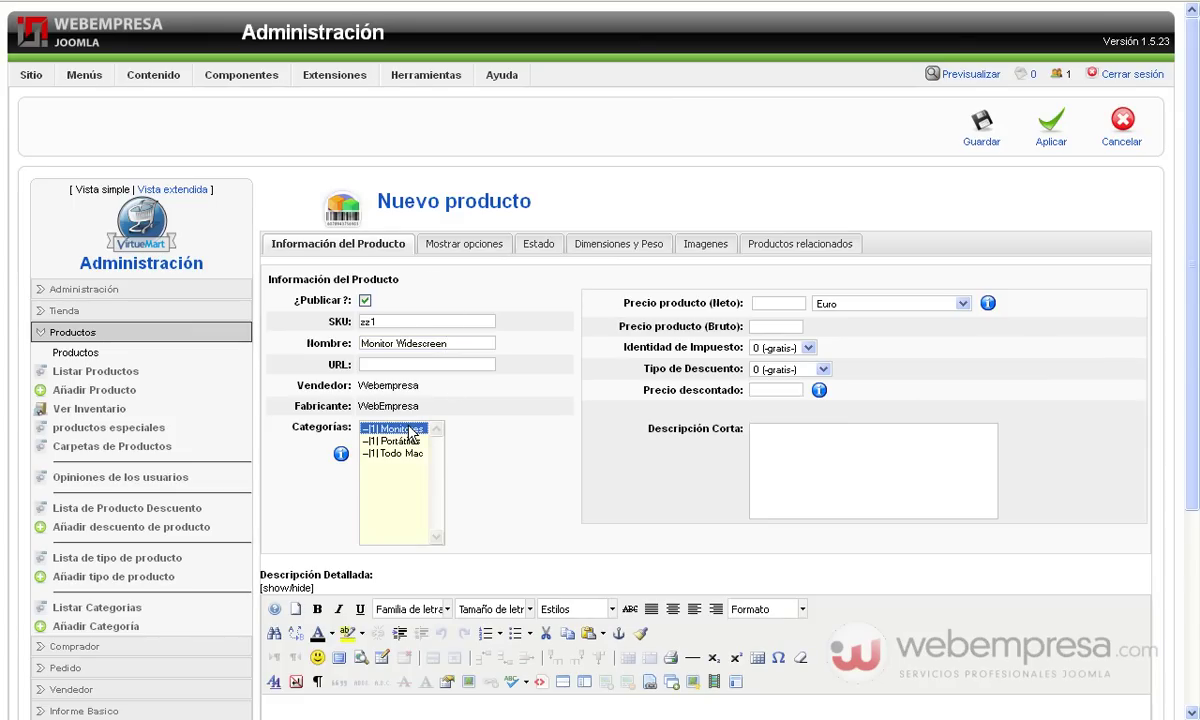
{"action": "left_click", "coordinate": [770, 347]}
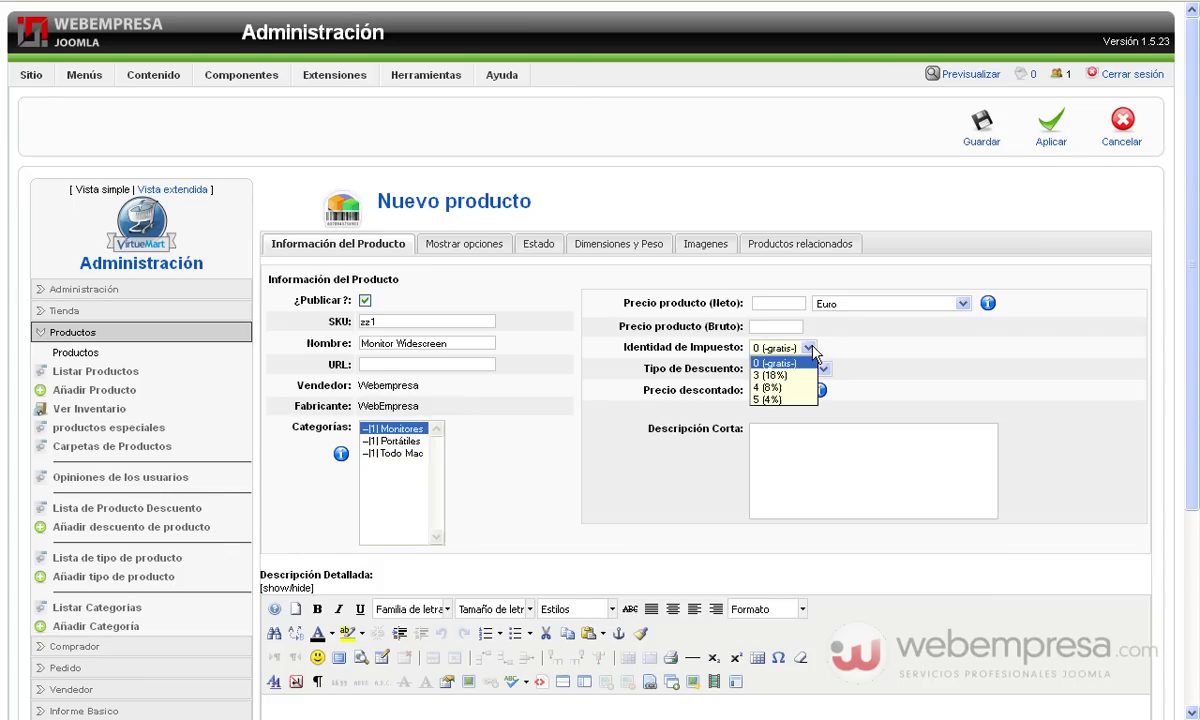
{"action": "left_click", "coordinate": [765, 368]}
{"action": "left_click", "coordinate": [784, 329]}
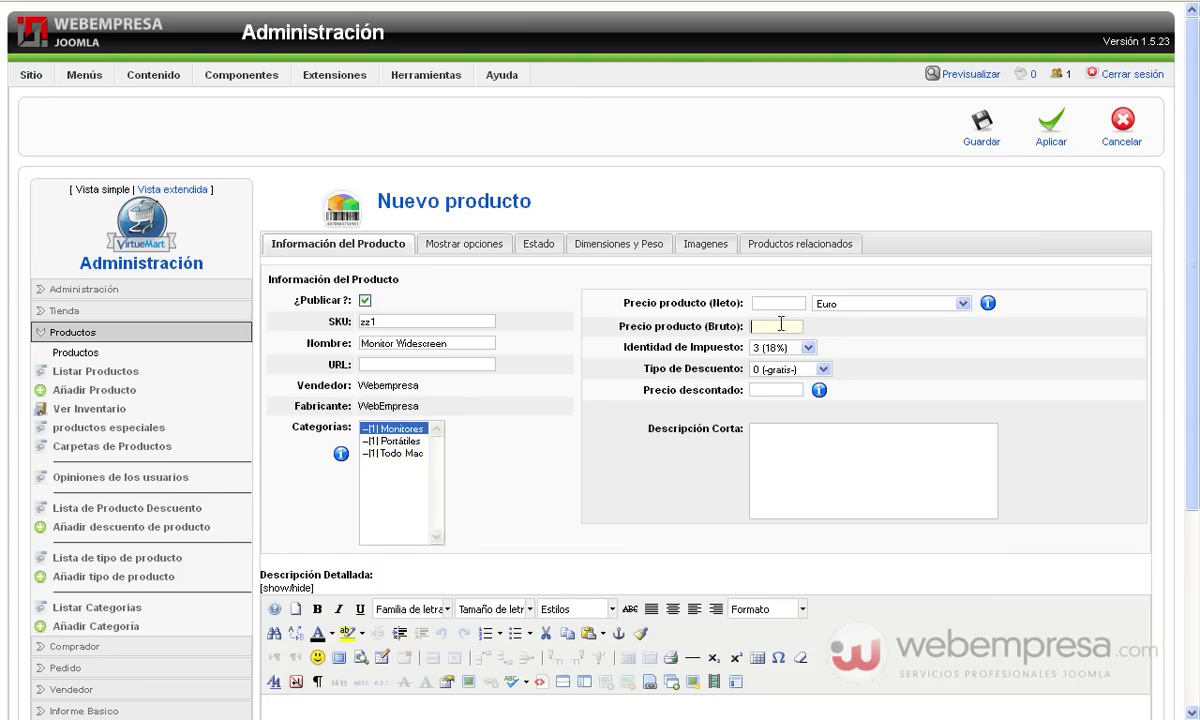
{"action": "type", "text": "250"}
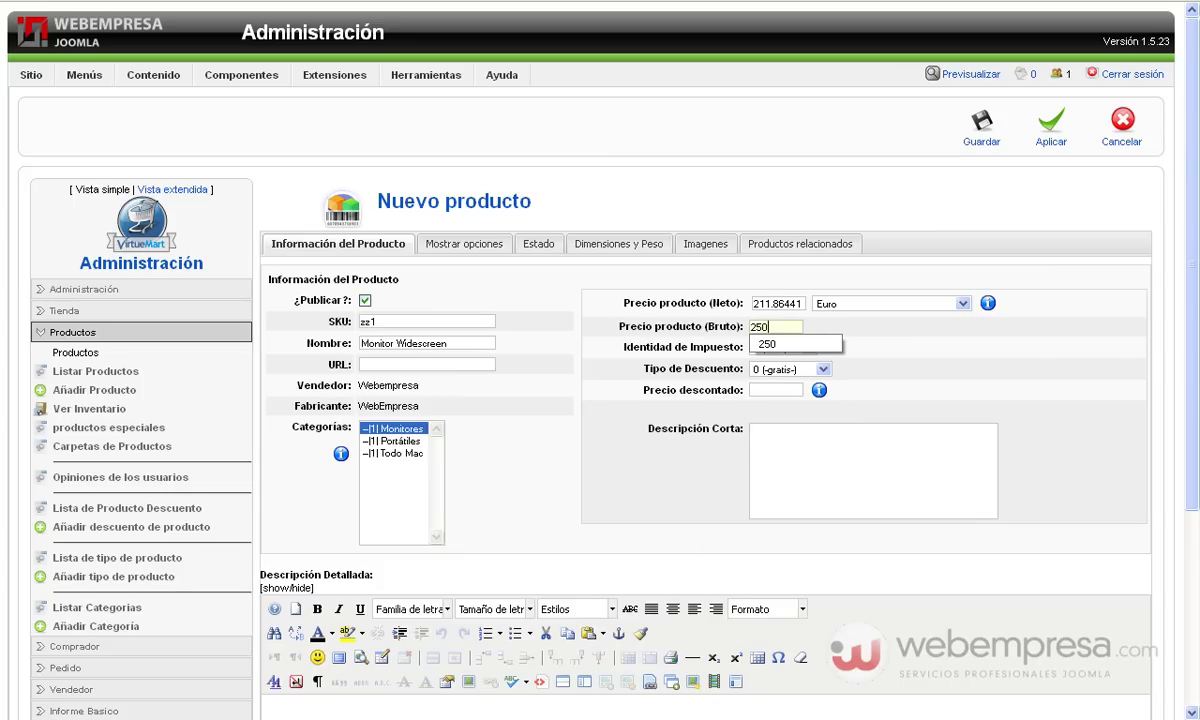
Open texto.txt from the sample files folder and select its whole paragraph
{"action": "left_click", "coordinate": [372, 716]}
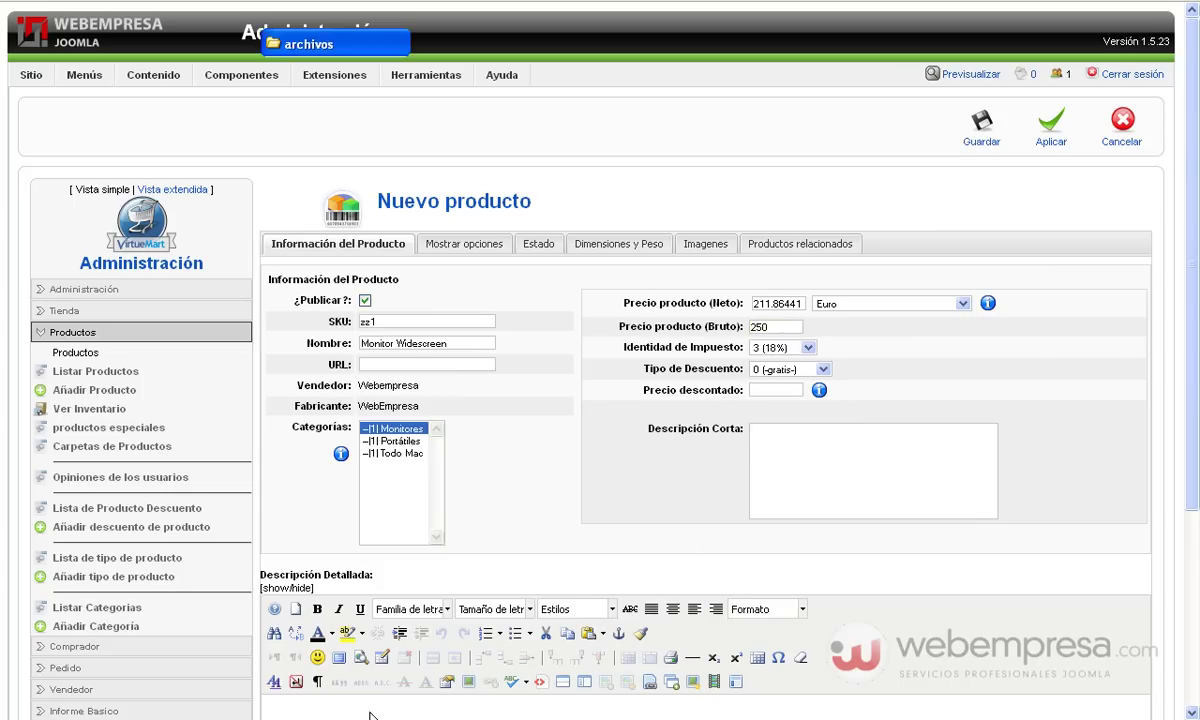
{"action": "double_click", "coordinate": [522, 165]}
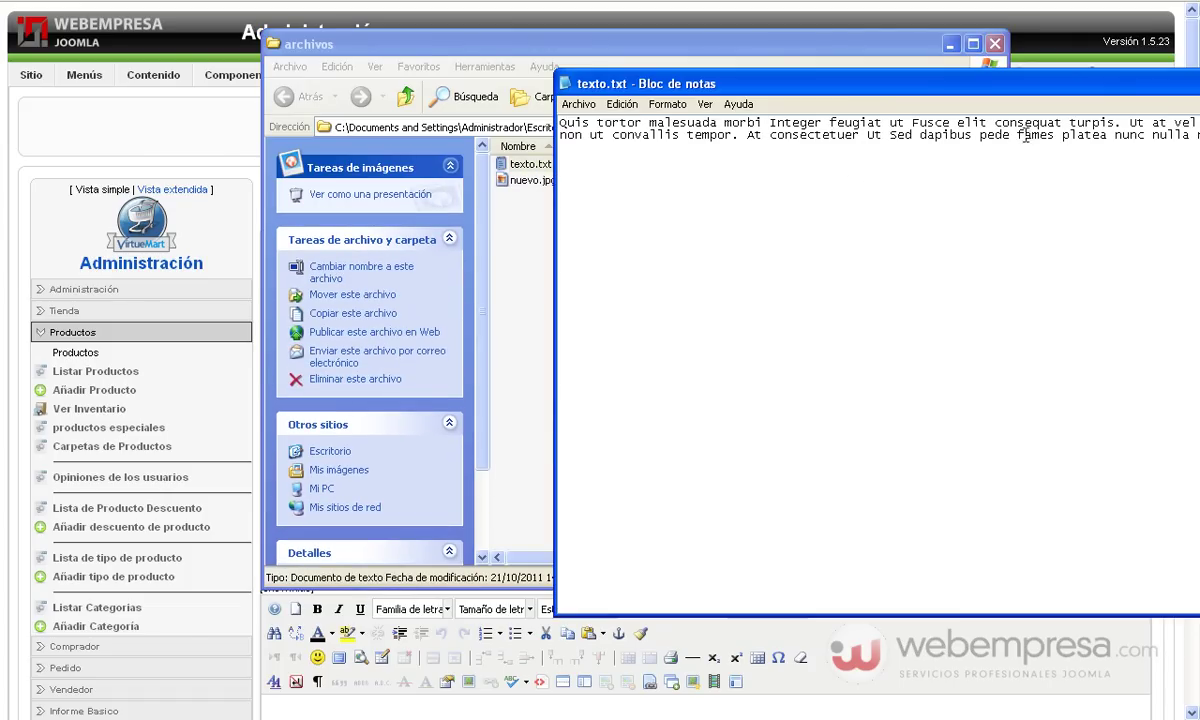
{"action": "key", "text": "ctrl+a"}
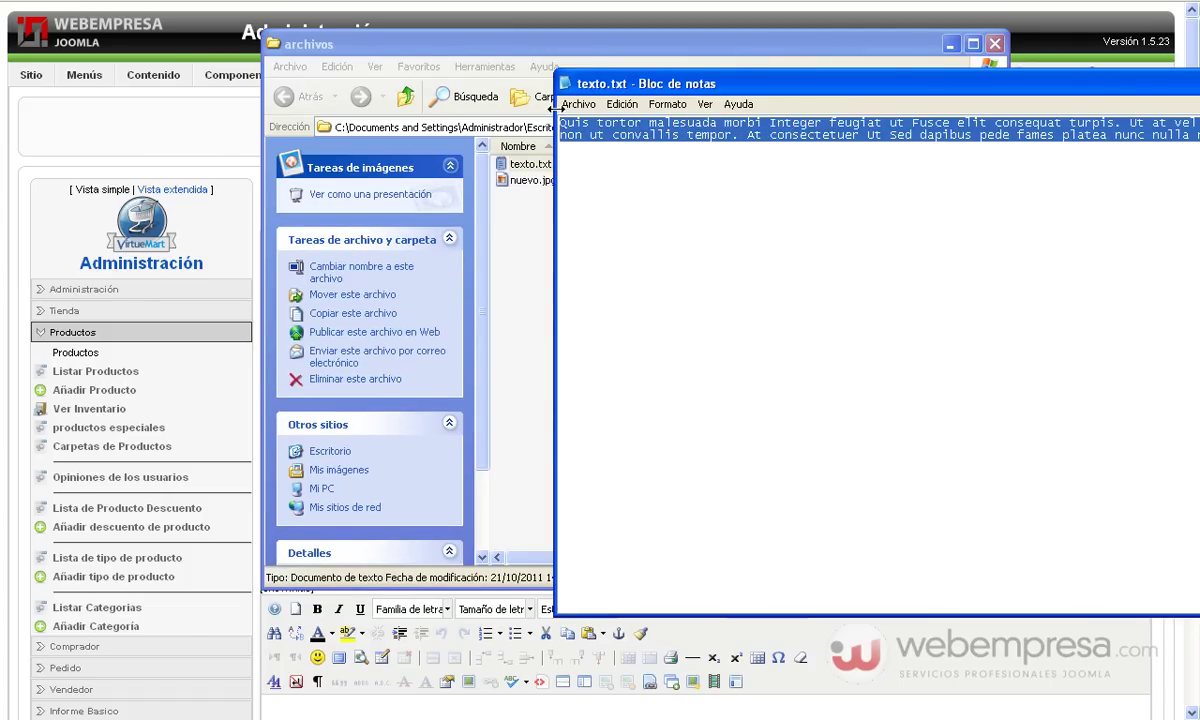
Paste the sample paragraph into both Descripción Corta and Descripción Detallada
{"action": "left_click", "coordinate": [882, 501]}
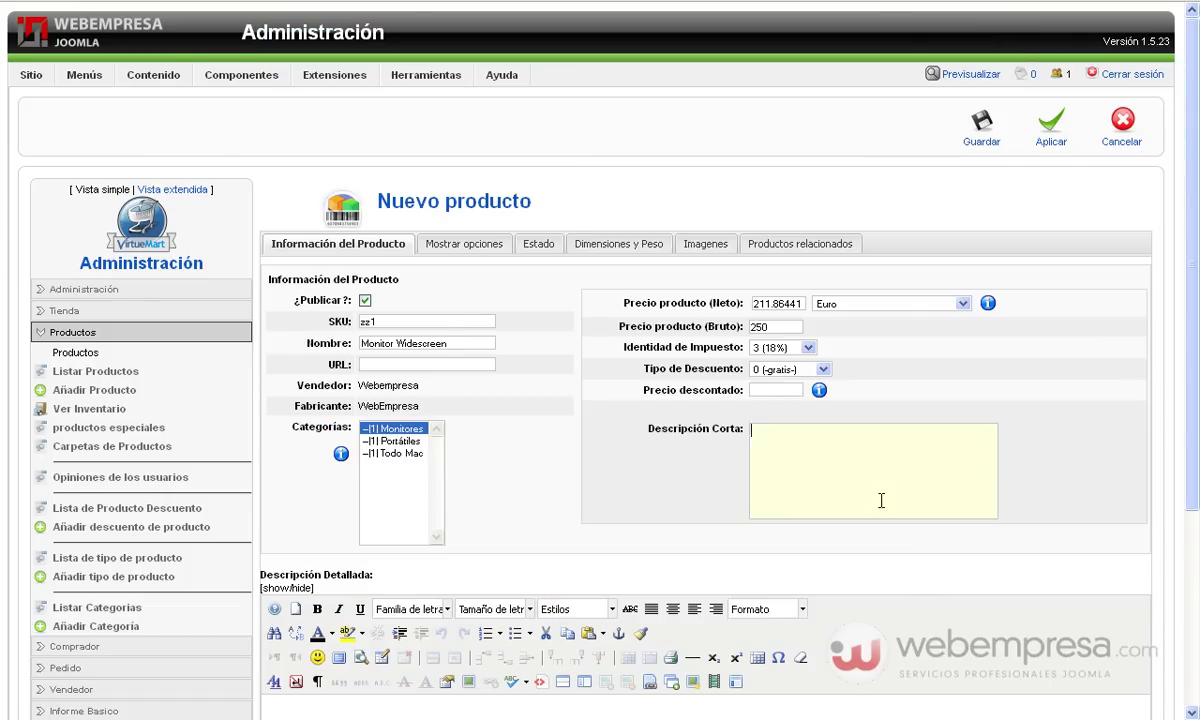
{"action": "type", "text": "Quis tortor malesuada morbi Integer feugiat ut Fusce elit consequat turpis. Ut at vel Vestibulum laoreet ac et non ut convallis tempor. At consectetuer Ut Sed dapibus pede fames platea nunc nulla nisl."}
{"action": "scroll", "coordinate": [876, 520], "scroll_direction": "down", "scroll_amount": 3}
{"action": "left_click", "coordinate": [769, 643]}
{"action": "type", "text": "Quis tortor malesuada morbi Integer feugiat ut Fusce elit consequat turpis. Ut at vel Vestibulum laoreet ac et non ut convallis tempor. At consectetuer Ut Sed dapibus pede fames platea nunc nulla nisl."}
{"action": "scroll", "coordinate": [770, 641], "scroll_direction": "down", "scroll_amount": 3}
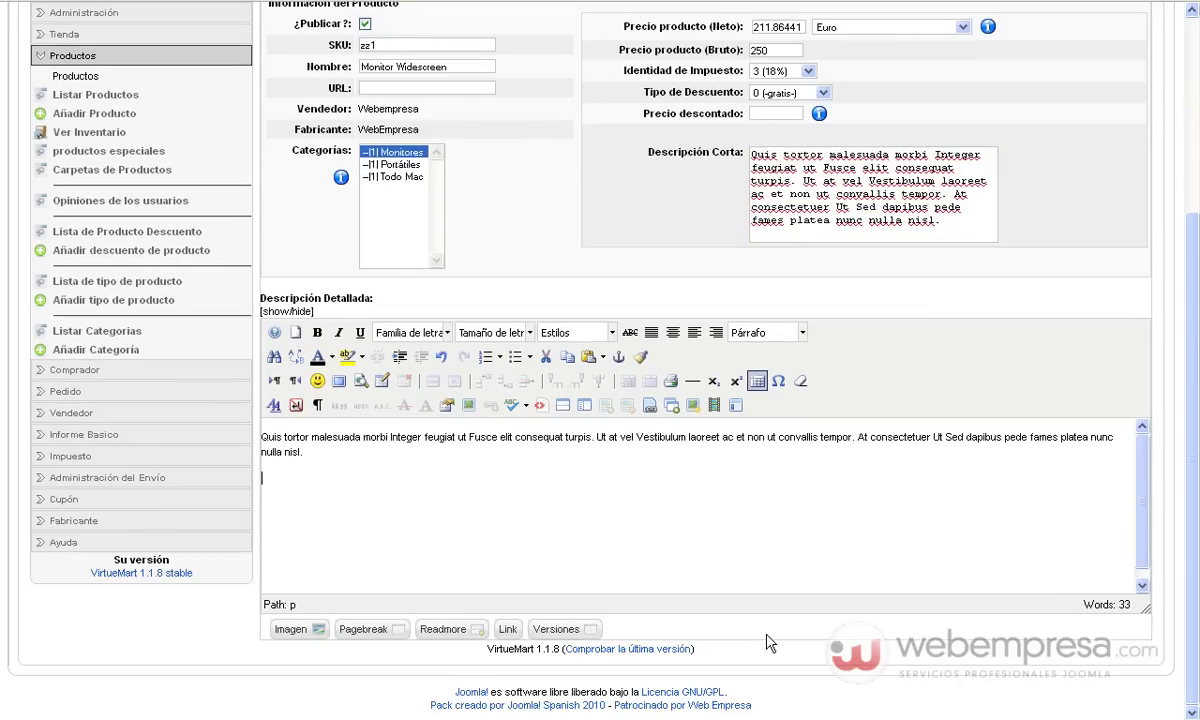
{"action": "scroll", "coordinate": [475, 185], "scroll_direction": "up", "scroll_amount": 5}
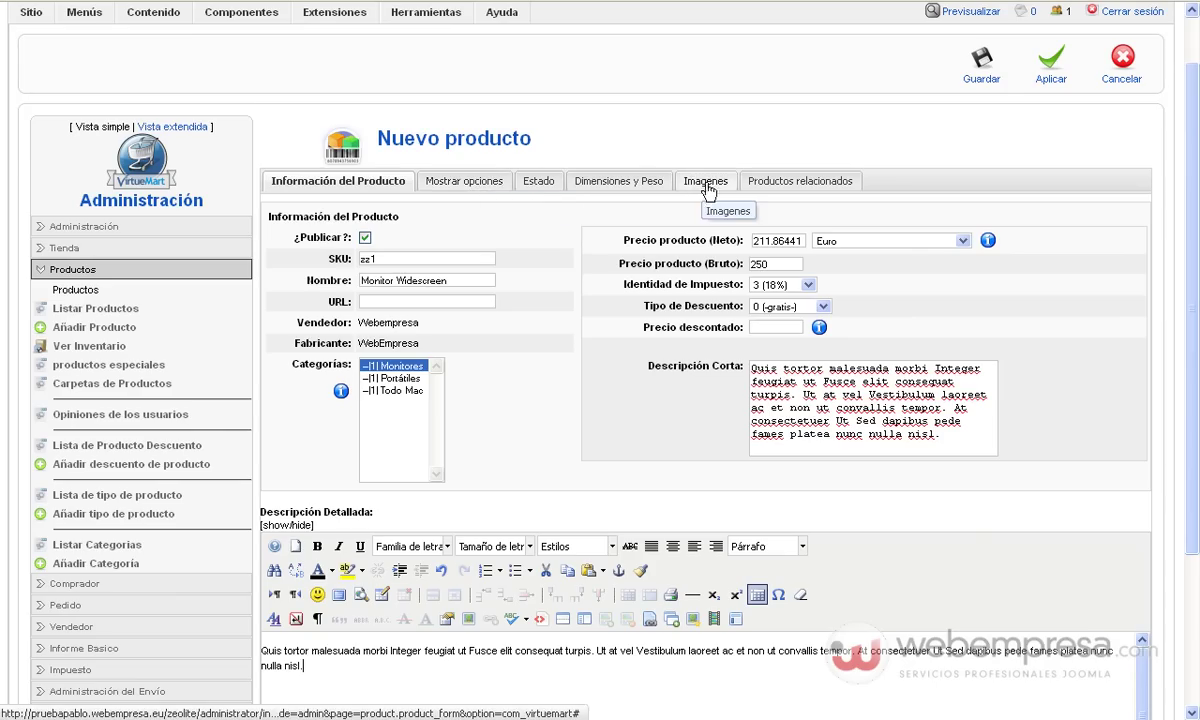
Set nuevo.jpg as the product image in Imagenes and save Monitor Widescreen
{"action": "left_click", "coordinate": [707, 182]}
{"action": "left_click", "coordinate": [508, 296]}
{"action": "double_click", "coordinate": [480, 286]}
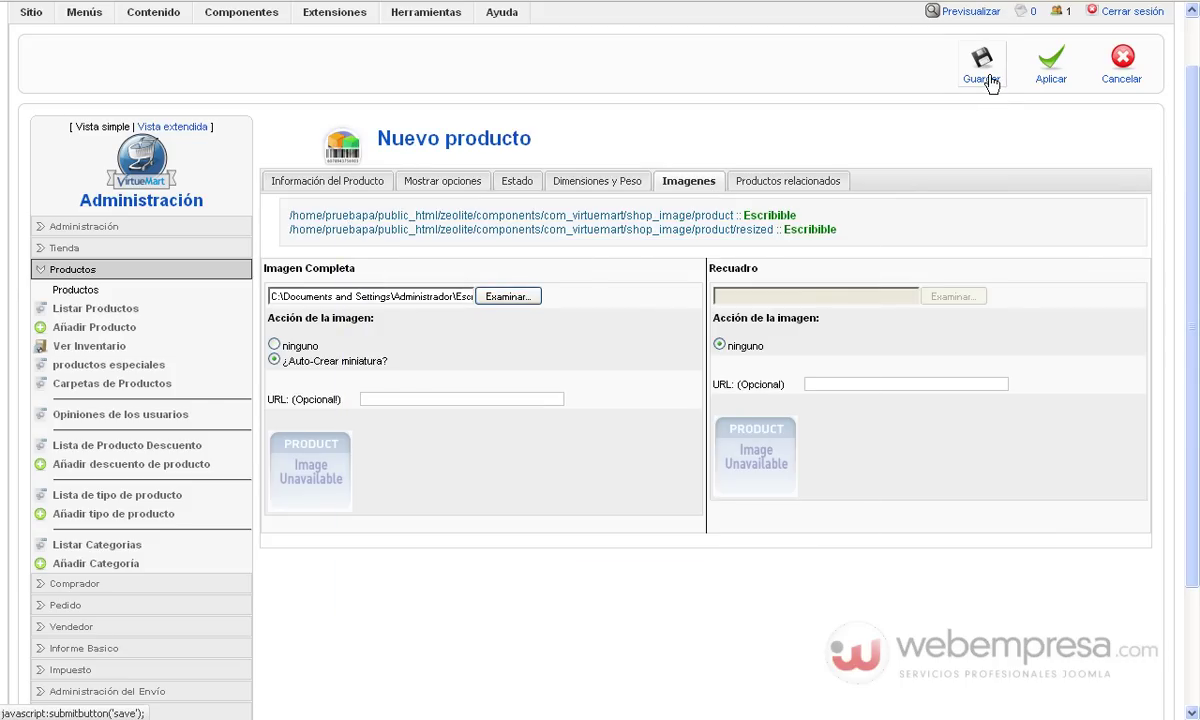
{"action": "left_click", "coordinate": [983, 62]}
{"action": "scroll", "coordinate": [820, 210], "scroll_direction": "down", "scroll_amount": 10}
{"action": "scroll", "coordinate": [818, 210], "scroll_direction": "up", "scroll_amount": 10}
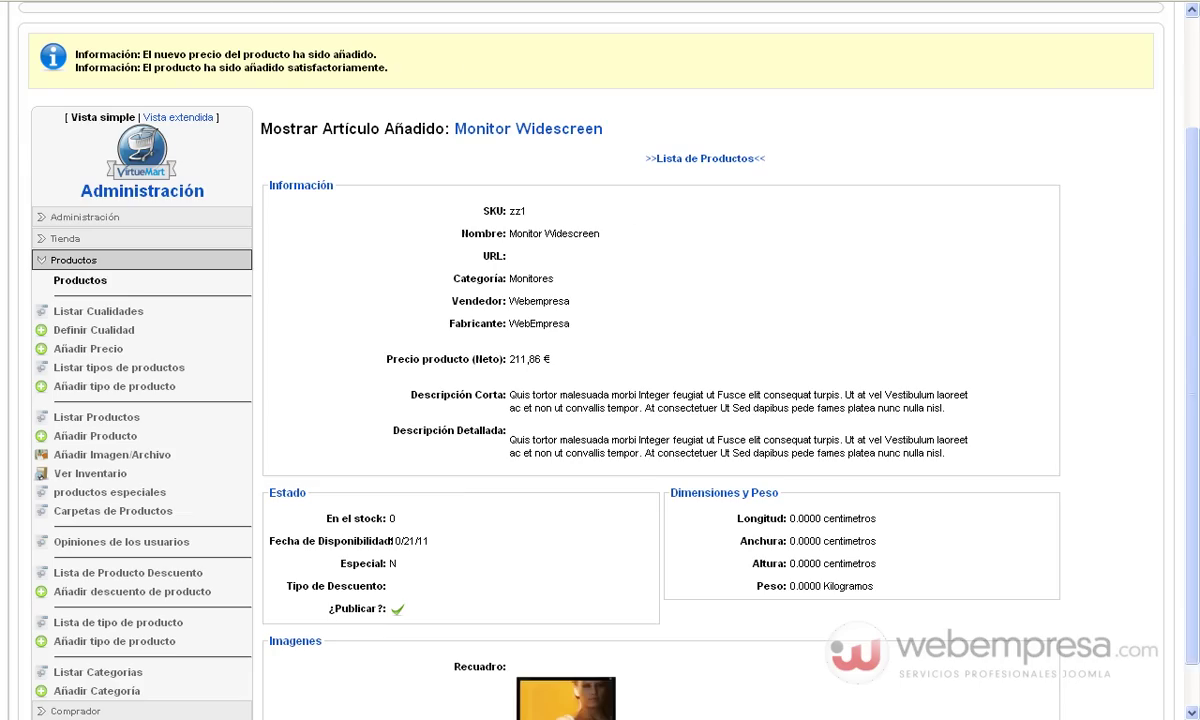
{"action": "key", "text": "ctrl+Tab"}
{"action": "left_click", "coordinate": [176, 108]}
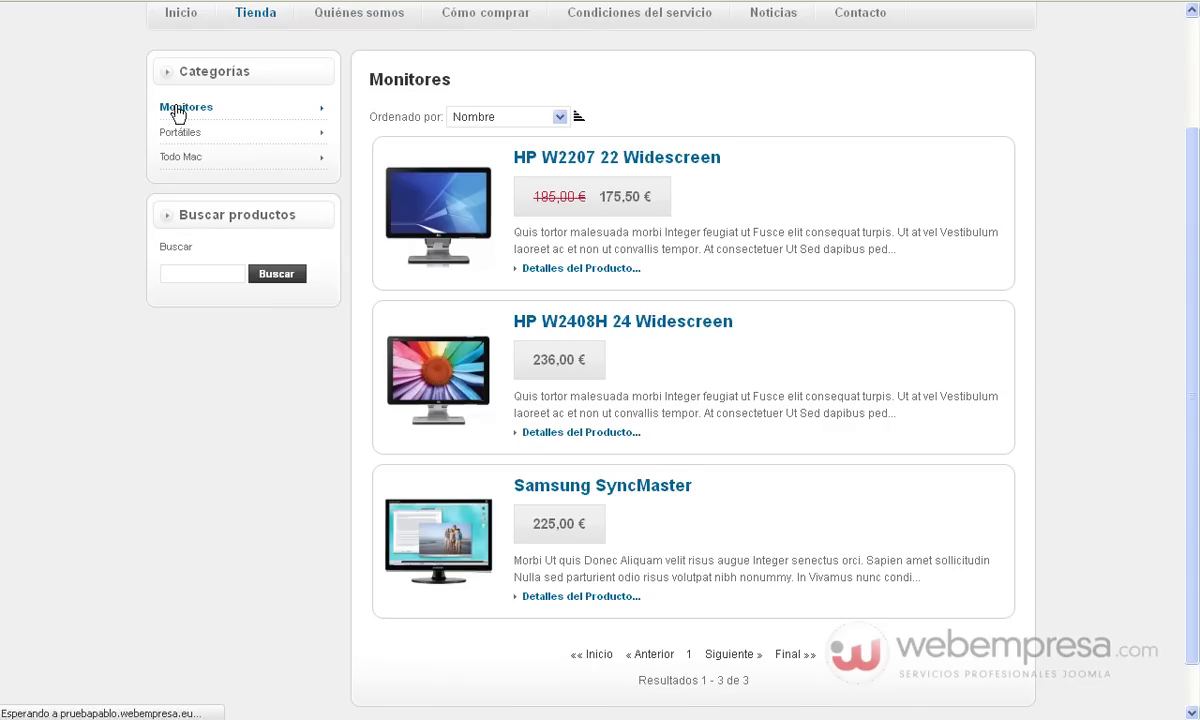
{"action": "scroll", "coordinate": [520, 212], "scroll_direction": "down", "scroll_amount": 3}
{"action": "scroll", "coordinate": [548, 213], "scroll_direction": "down", "scroll_amount": 1}
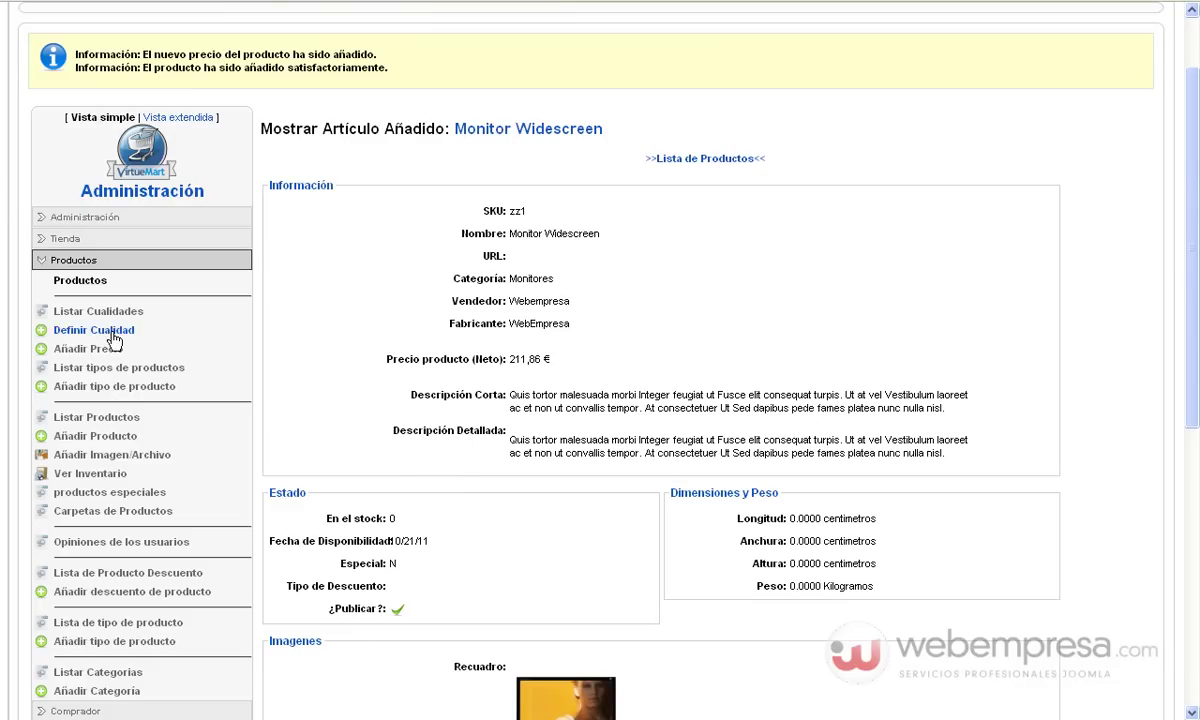
Open Monitor Widescreen from Listar Productos and list its prices: one -default- price, 211.86441 EUR
{"action": "left_click", "coordinate": [114, 420]}
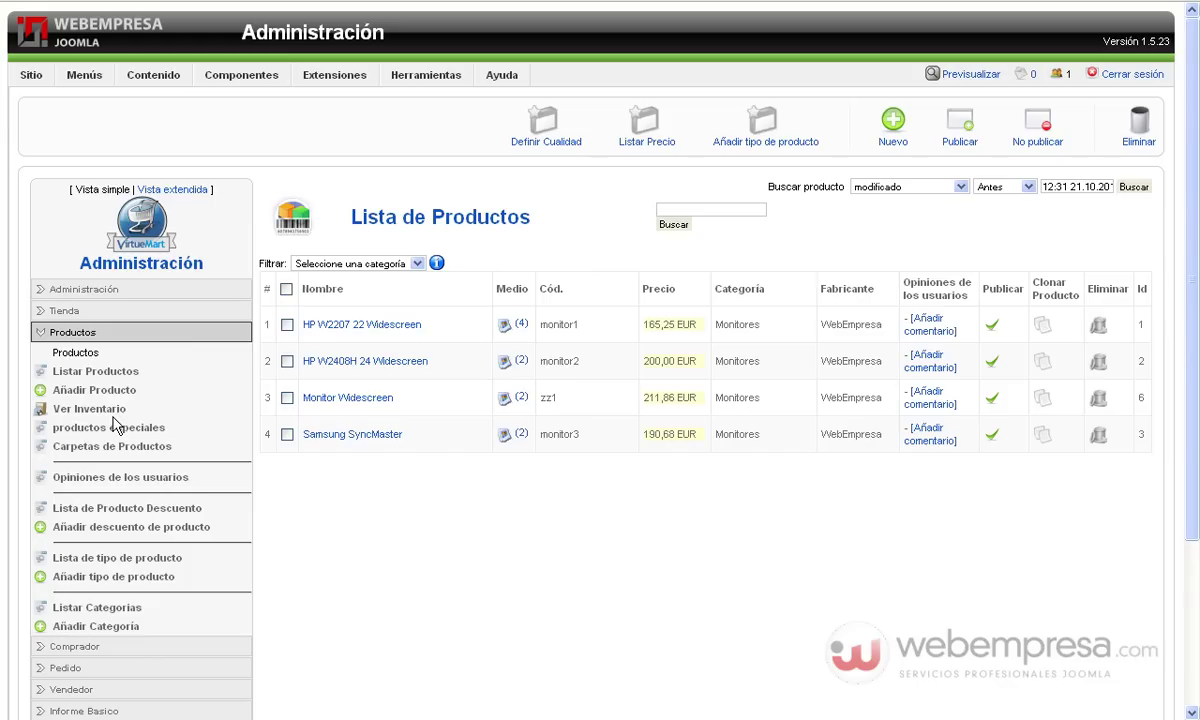
{"action": "left_click", "coordinate": [388, 400]}
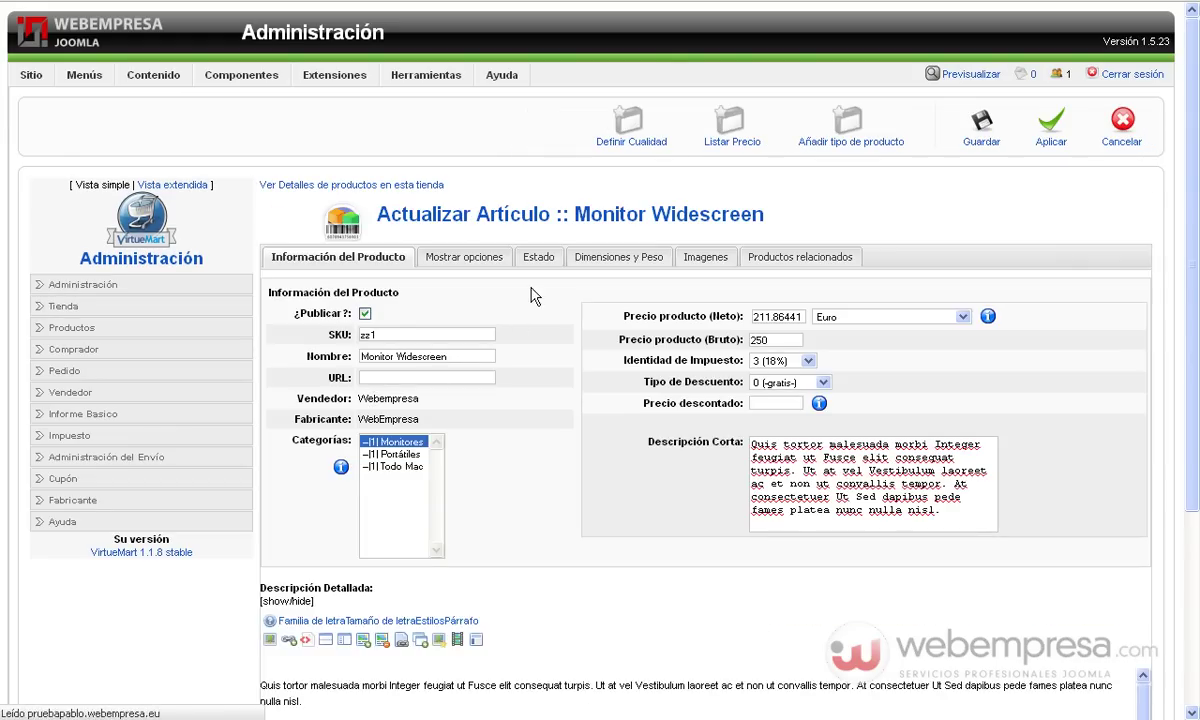
{"action": "left_click", "coordinate": [730, 127]}
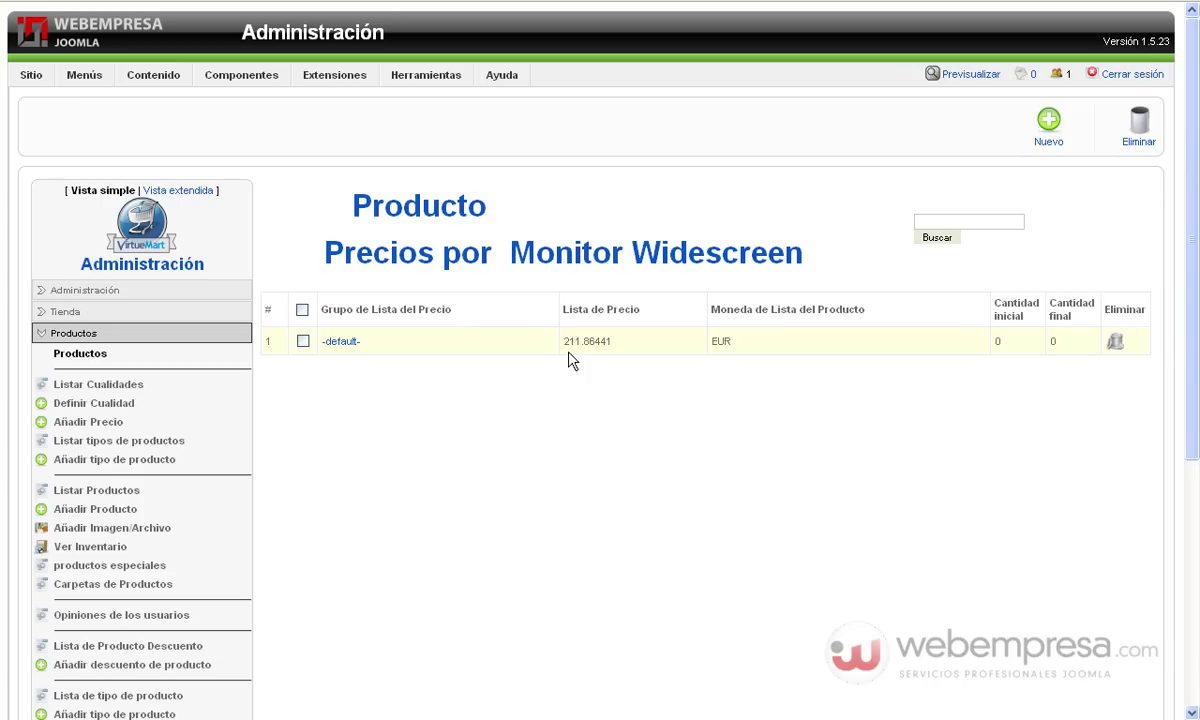
Reassign the 211.86441 EUR price from -default- to the VIP shopper group and save
{"action": "left_click", "coordinate": [341, 342]}
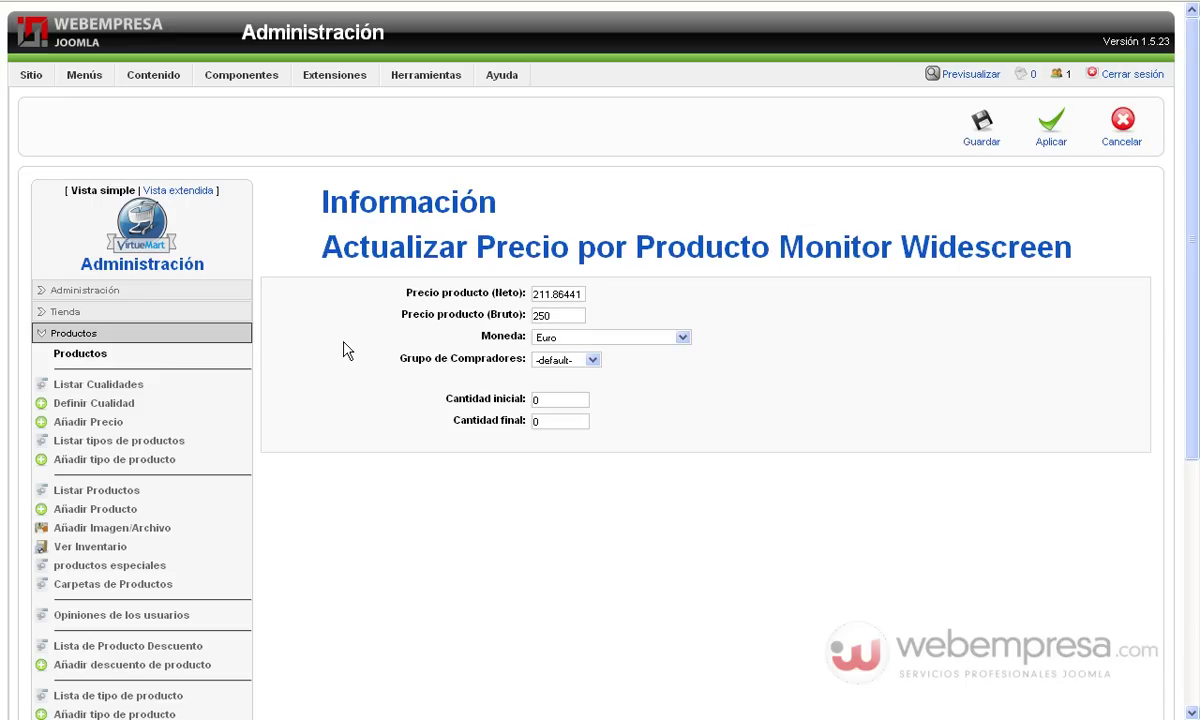
{"action": "left_click", "coordinate": [591, 359]}
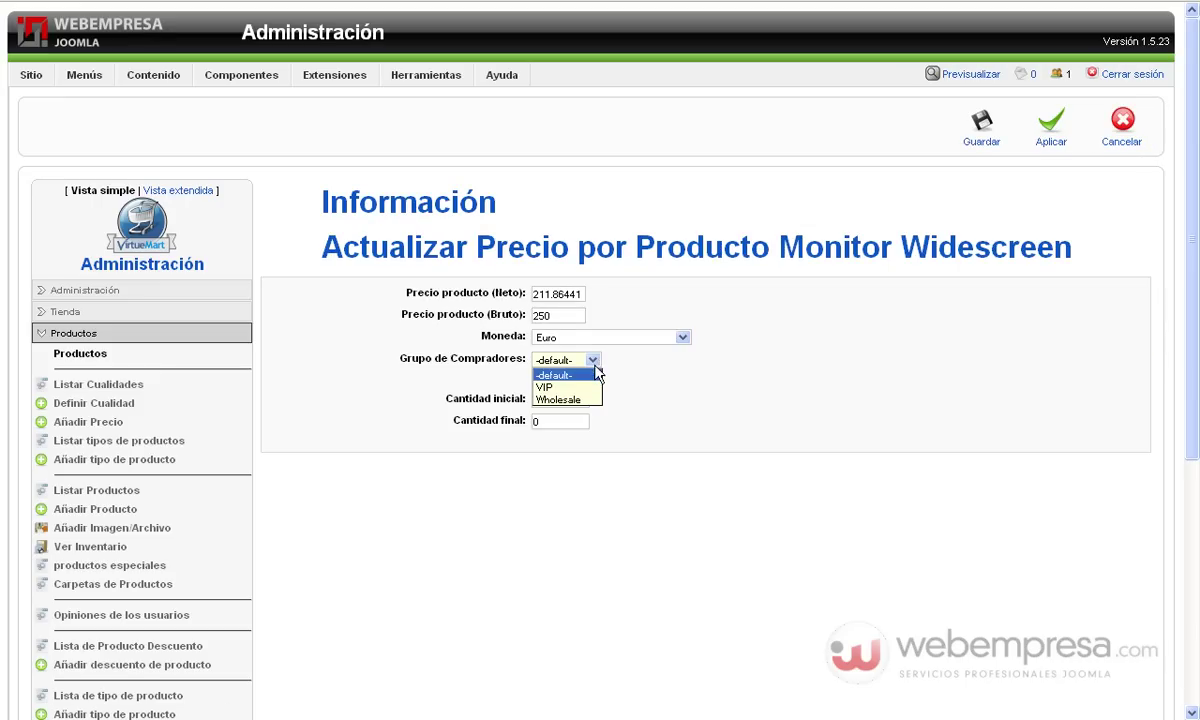
{"action": "left_click", "coordinate": [591, 388]}
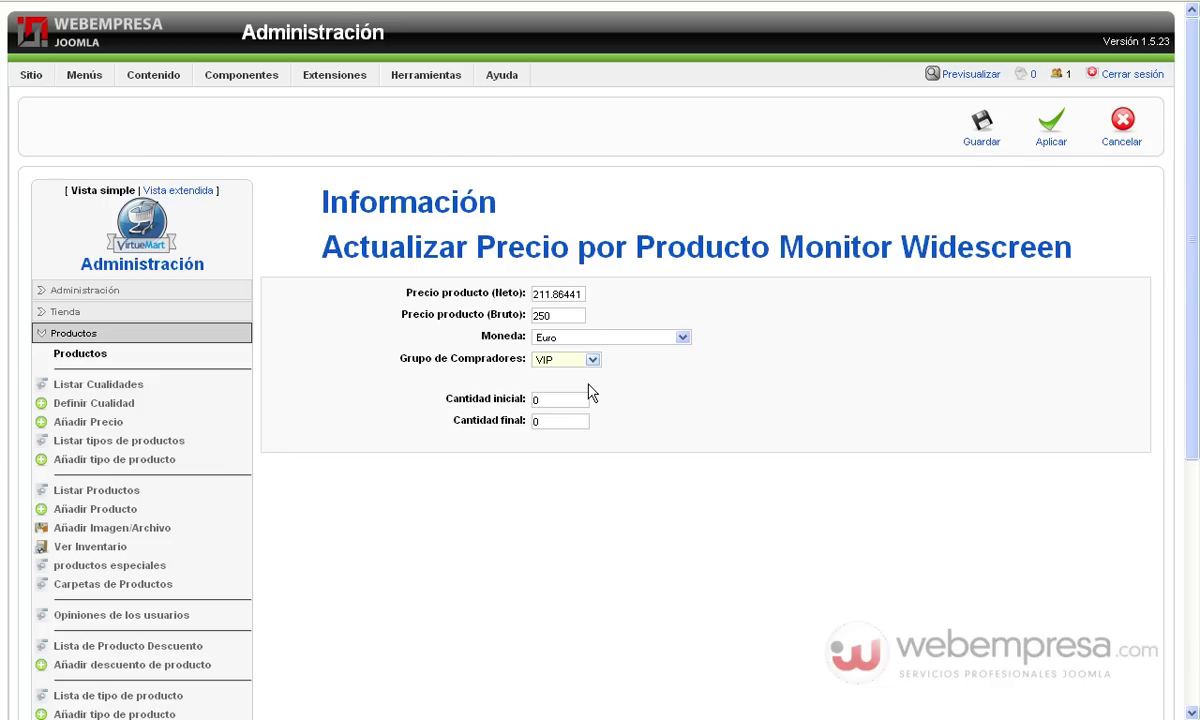
{"action": "left_click", "coordinate": [972, 146]}
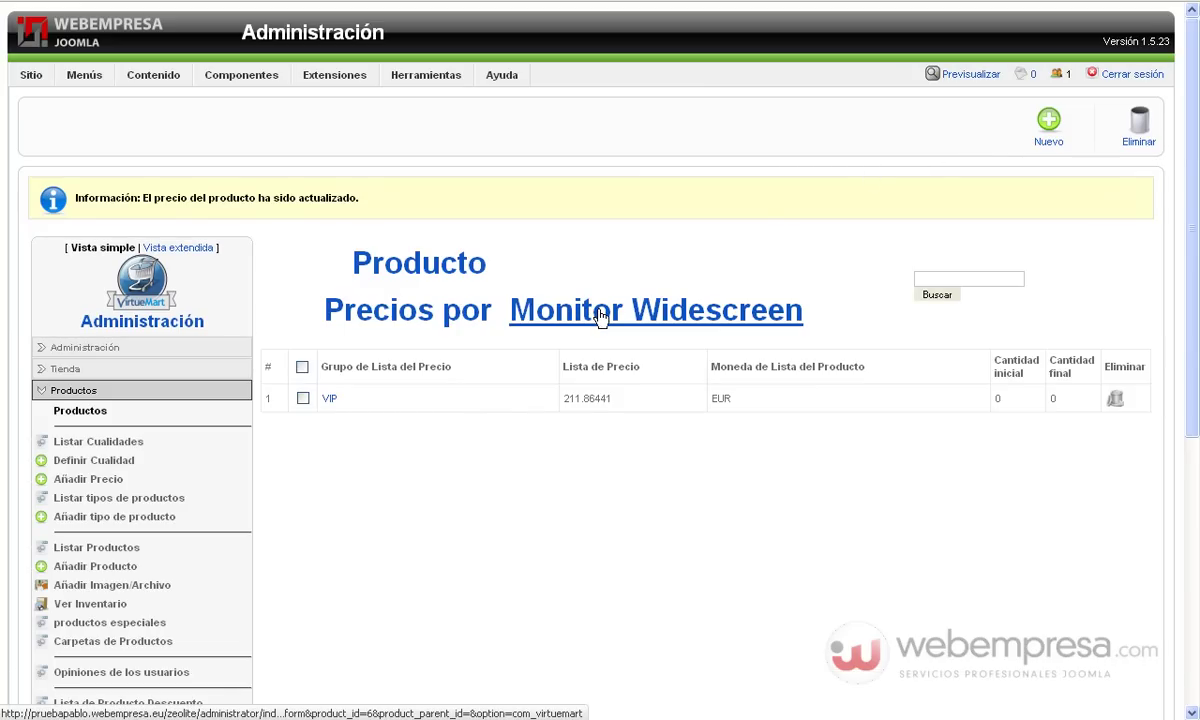
{"action": "left_click", "coordinate": [593, 316]}
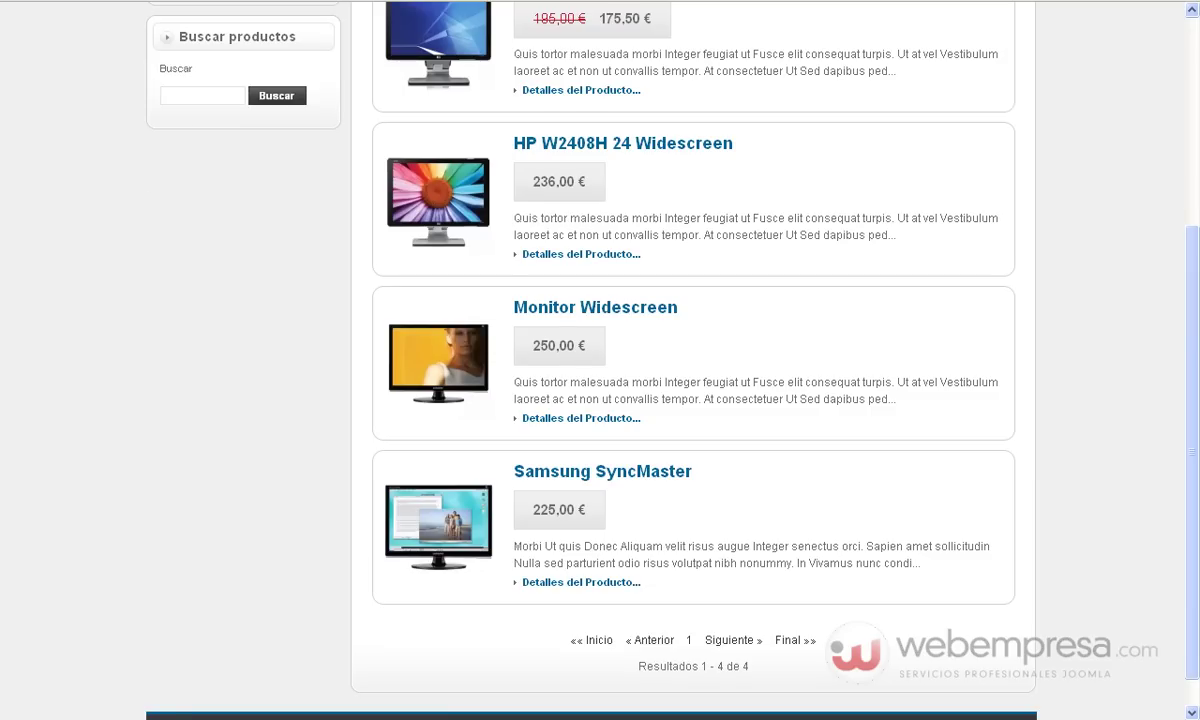
As a guest, search for 'widescreen' and get only the HP W2207 and HP W2408H monitors
{"action": "scroll", "coordinate": [152, 378], "scroll_direction": "up", "scroll_amount": 5}
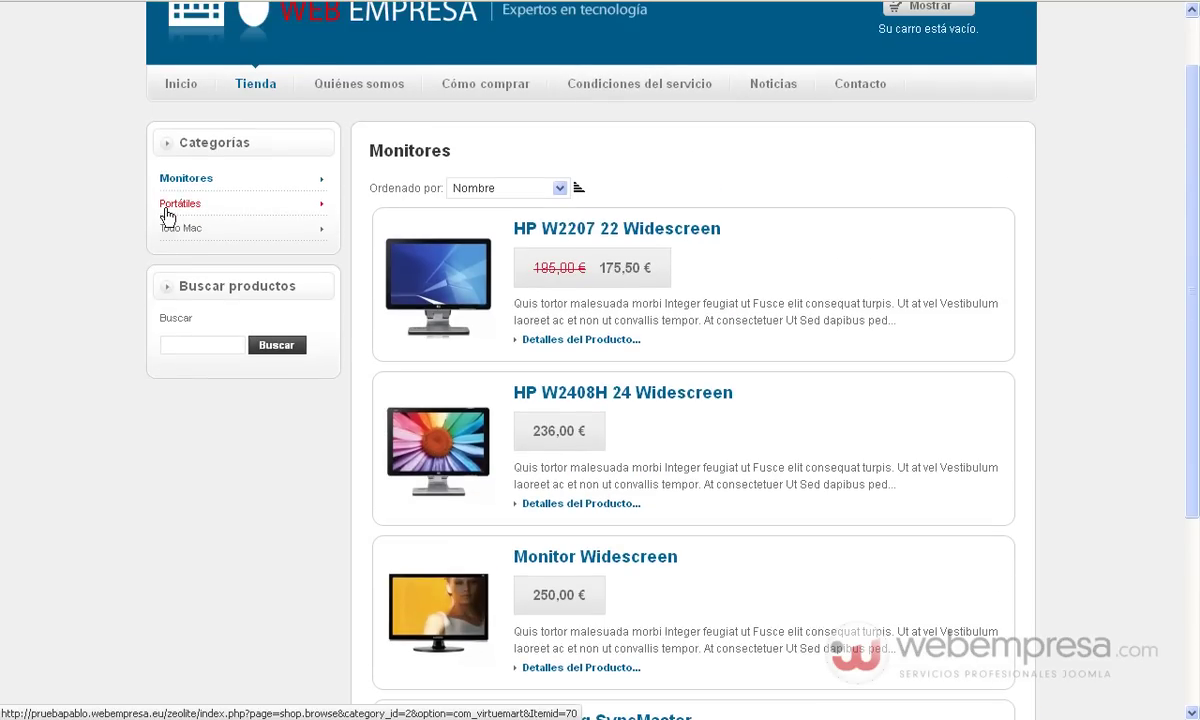
{"action": "left_click", "coordinate": [186, 182]}
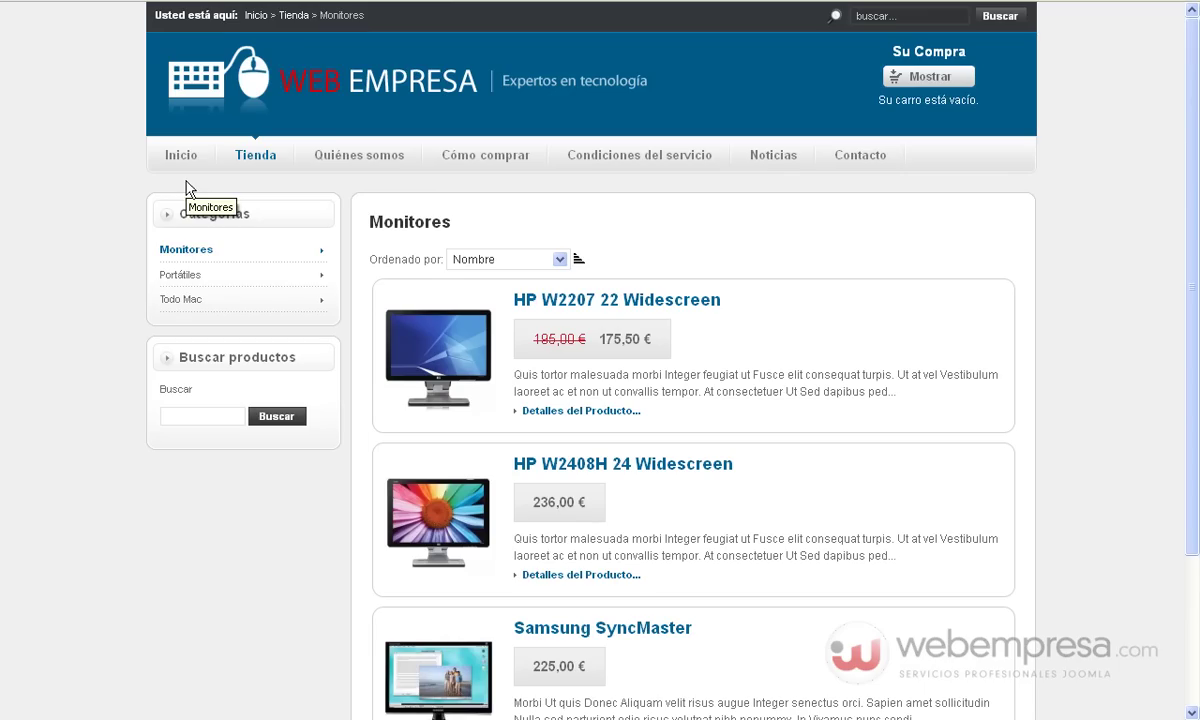
{"action": "scroll", "coordinate": [172, 263], "scroll_direction": "down", "scroll_amount": 3}
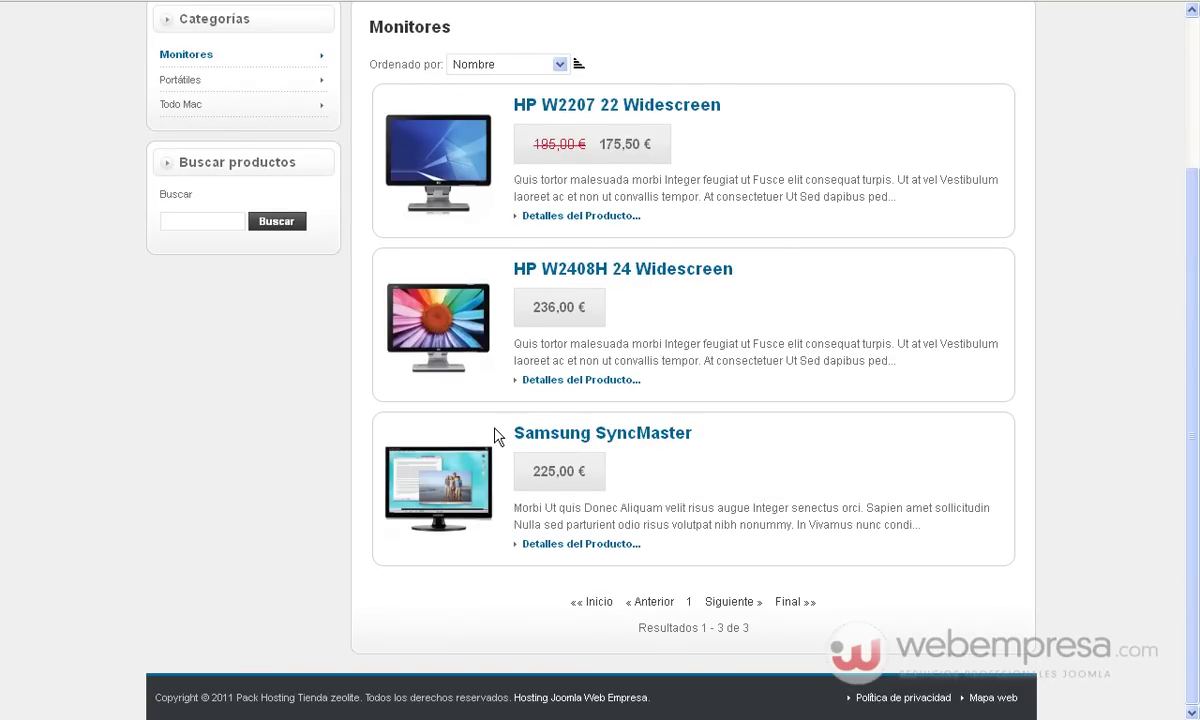
{"action": "scroll", "coordinate": [495, 432], "scroll_direction": "up", "scroll_amount": 3}
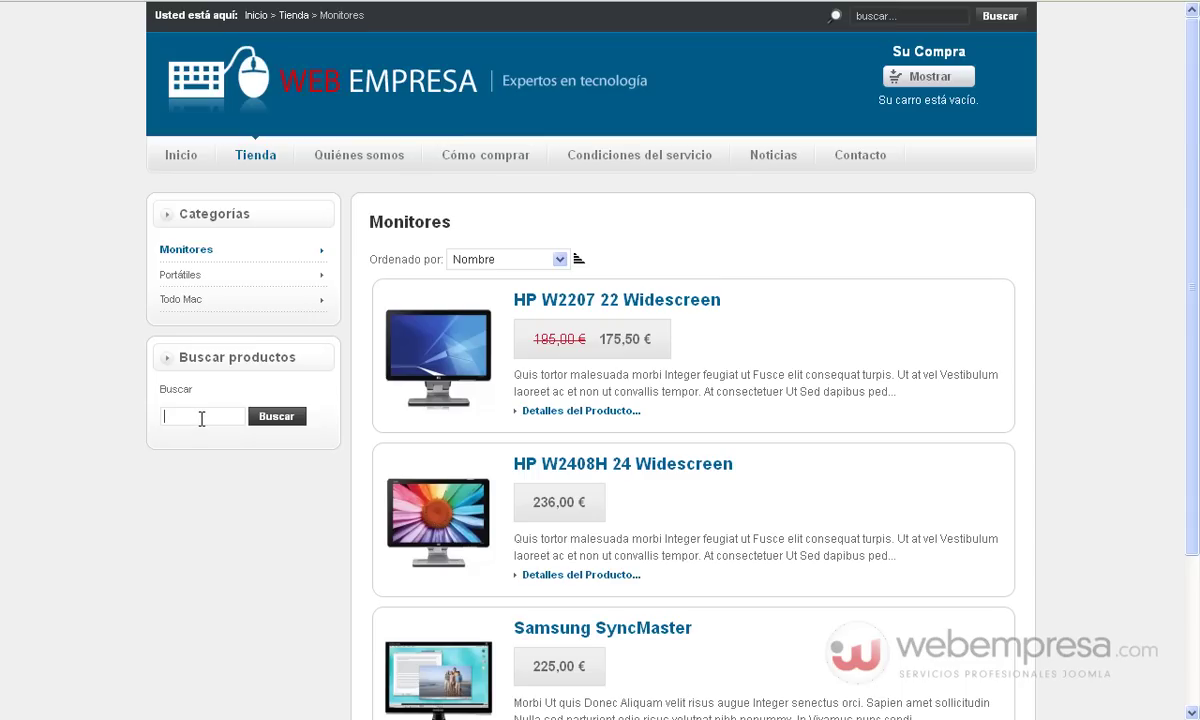
{"action": "type", "text": "wid"}
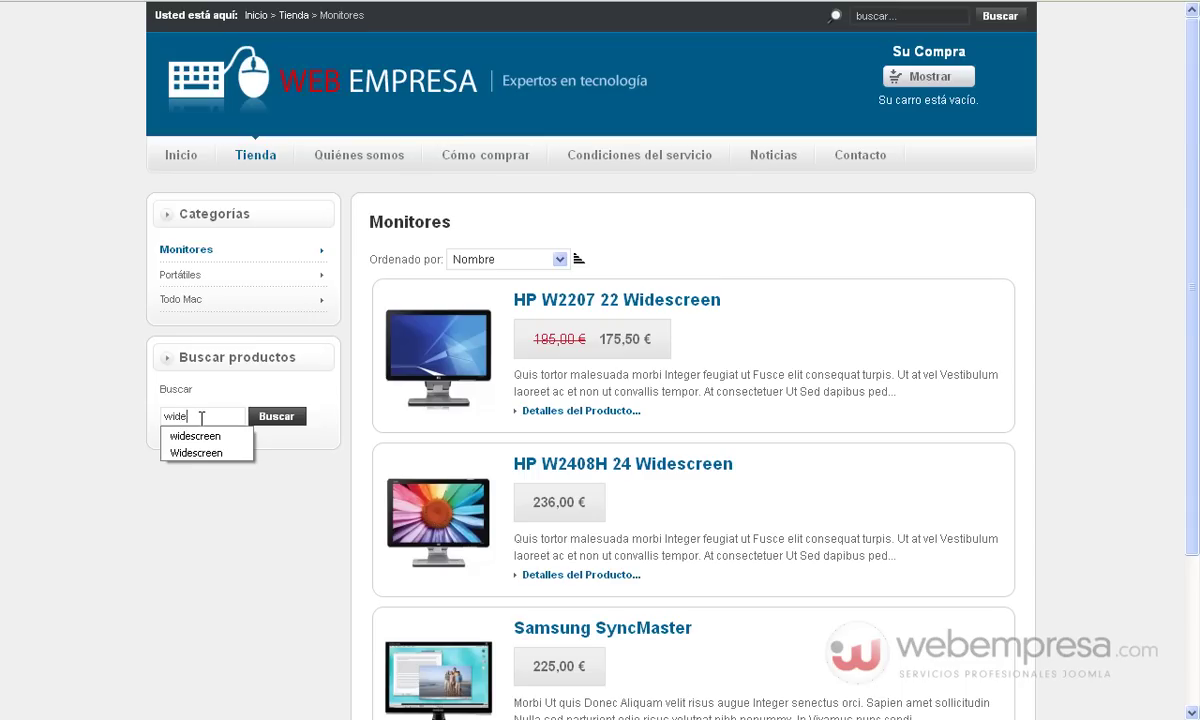
{"action": "type", "text": "e"}
{"action": "key", "text": "Down"}
{"action": "key", "text": "Return"}
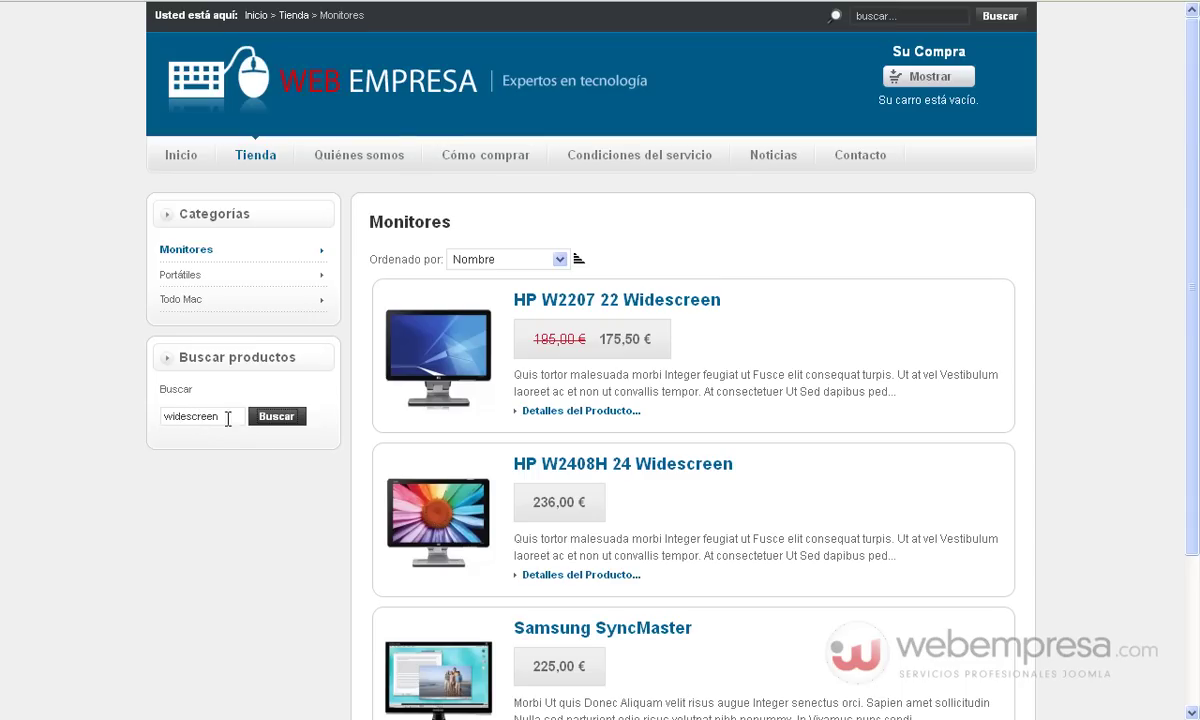
{"action": "left_click", "coordinate": [268, 422]}
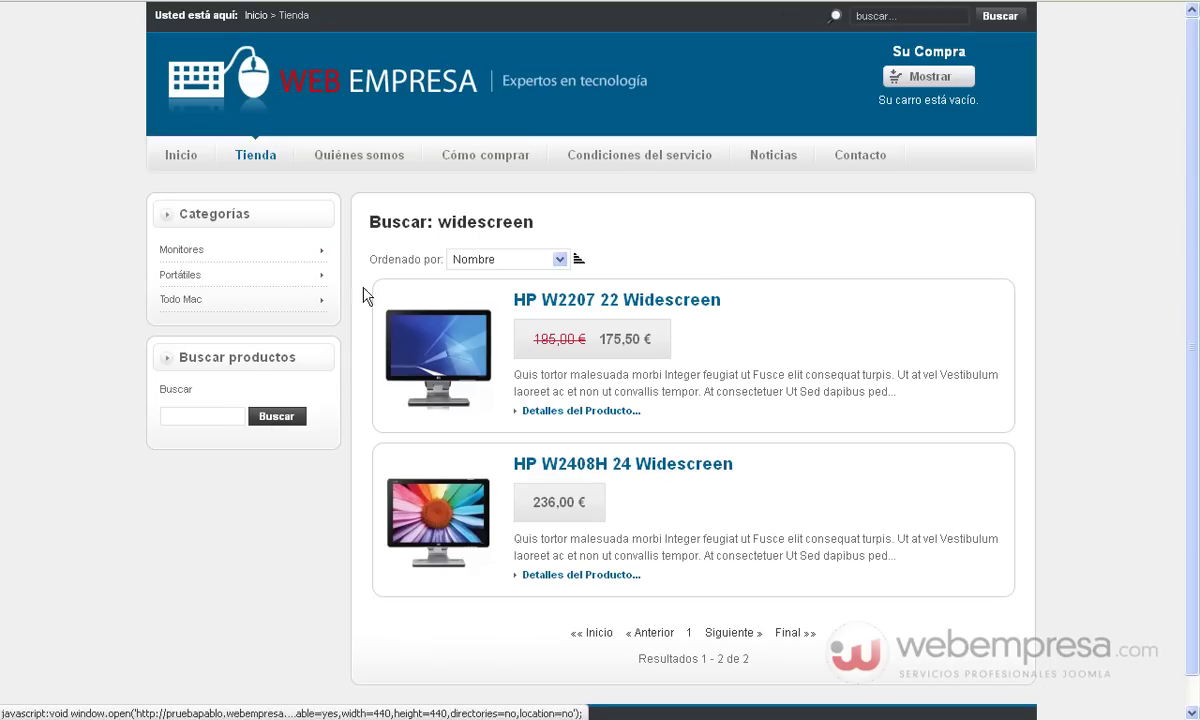
Log in with the VIP customer's username and password, then open Monitores showing Monitor Widescreen at 250,00 €
{"action": "left_click", "coordinate": [175, 168]}
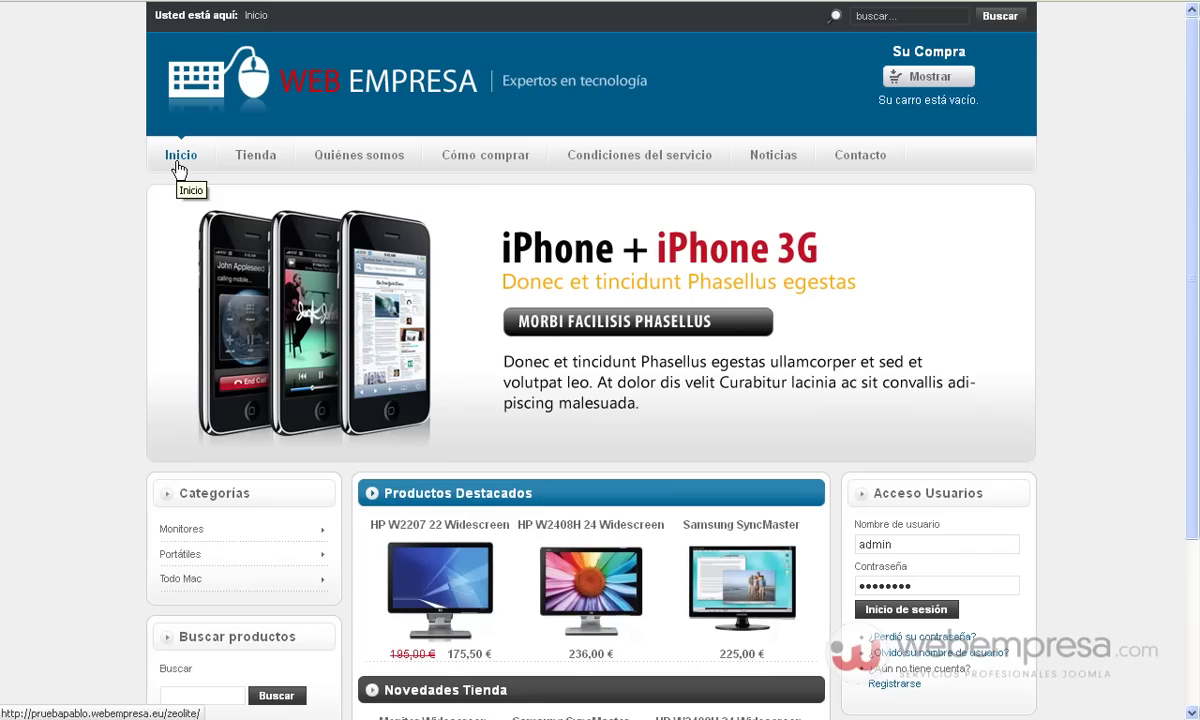
{"action": "double_click", "coordinate": [906, 545]}
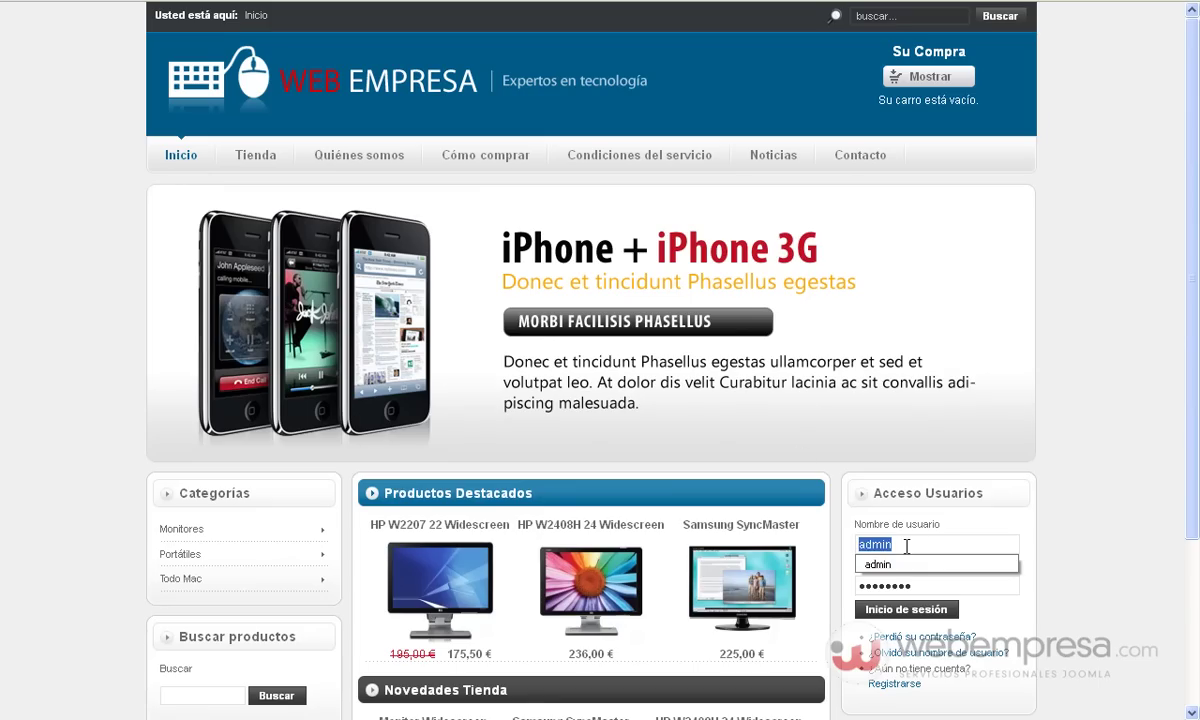
{"action": "type", "text": "pablo"}
{"action": "key", "text": "Tab"}
{"action": "type", "text": "123456"}
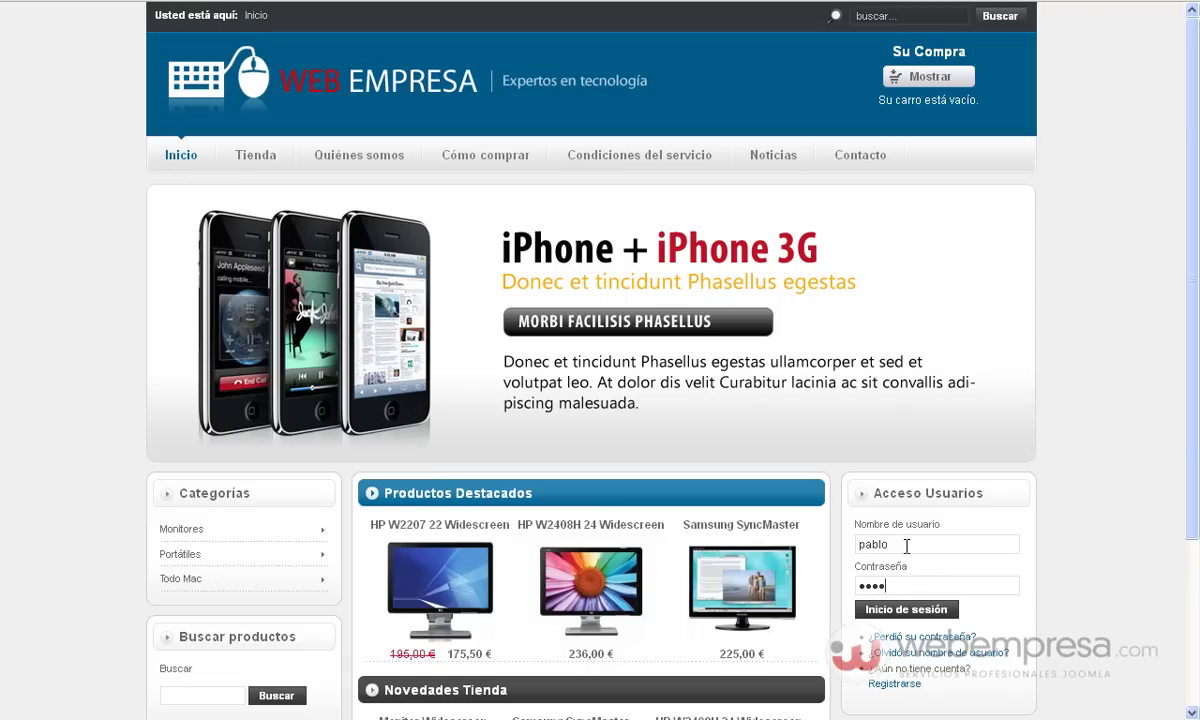
{"action": "left_click", "coordinate": [880, 609]}
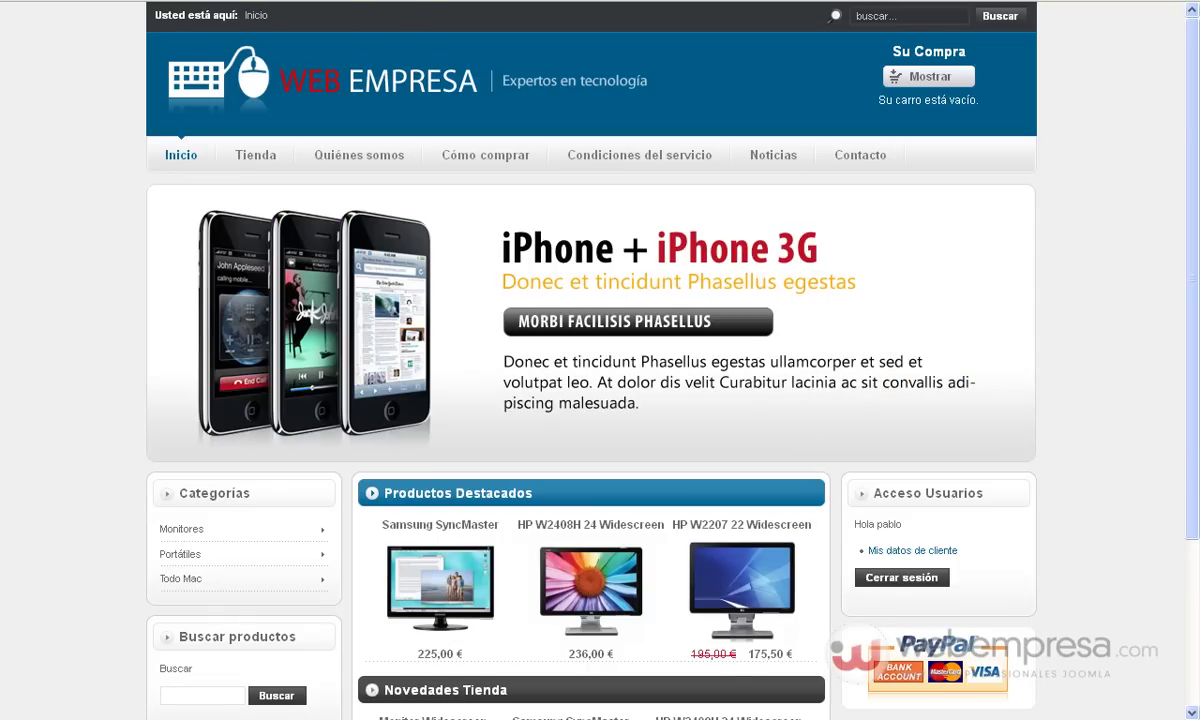
{"action": "scroll", "coordinate": [155, 212], "scroll_direction": "down", "scroll_amount": 1}
{"action": "scroll", "coordinate": [155, 212], "scroll_direction": "down", "scroll_amount": 3}
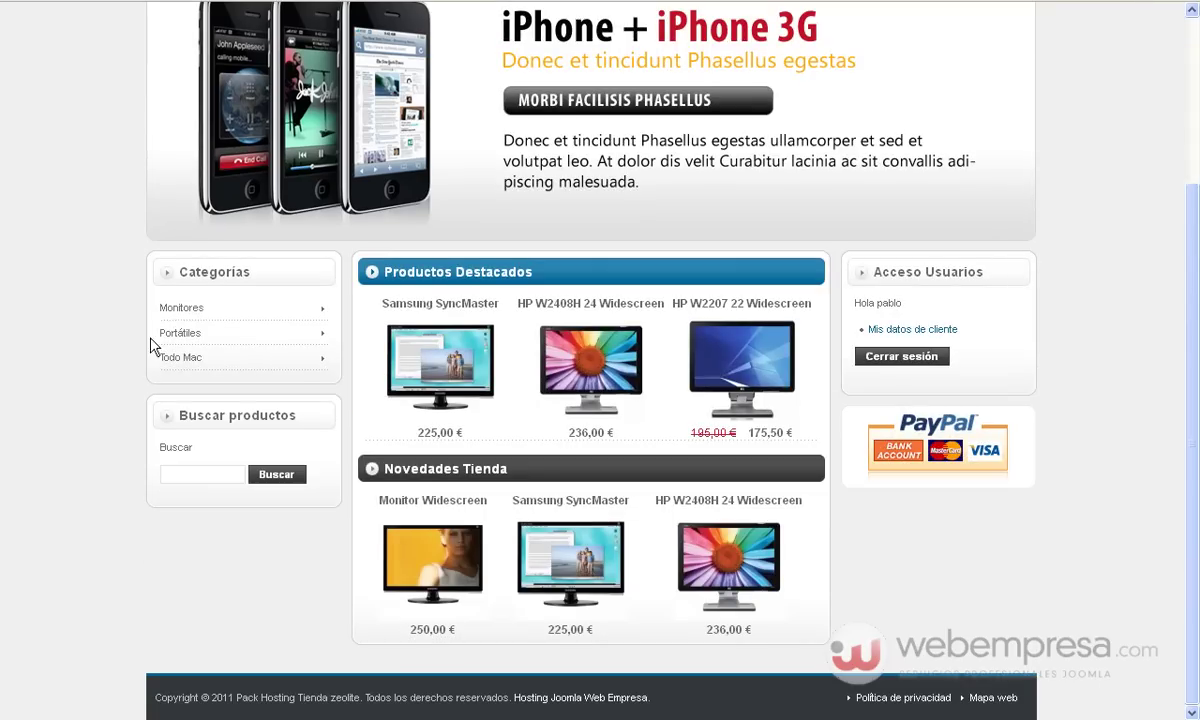
{"action": "left_click", "coordinate": [197, 314]}
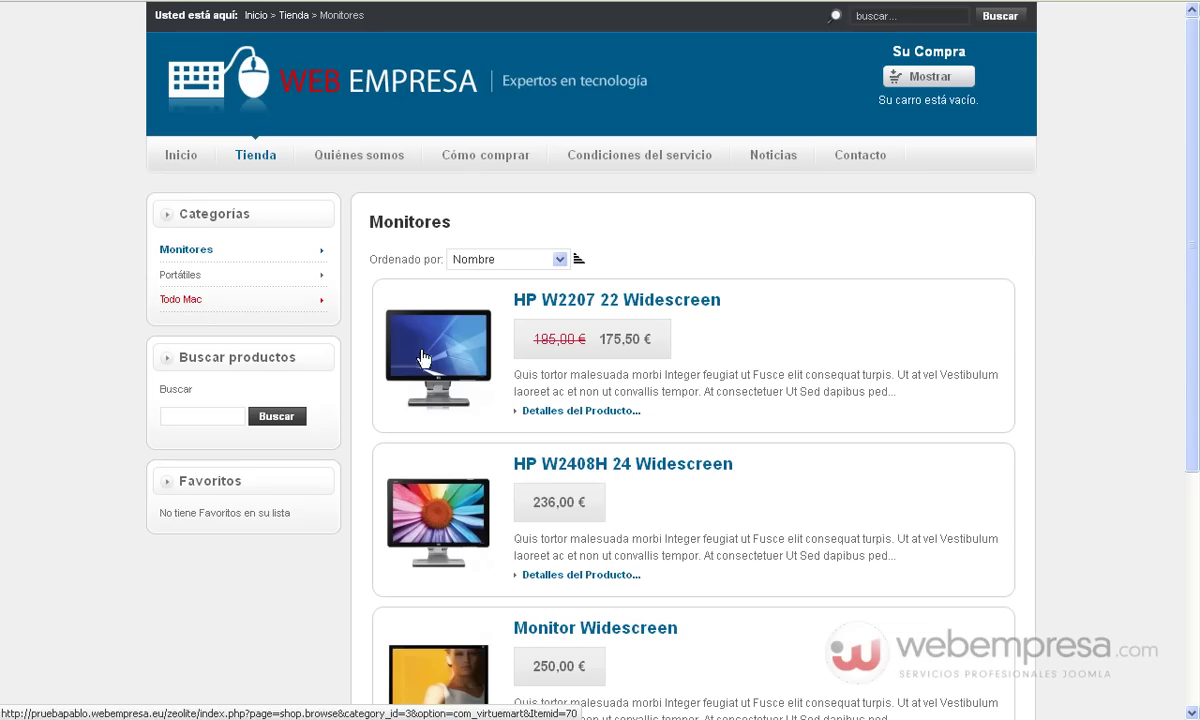
Search the store for 'widescreen' and confirm Monitor Widescreen appears at 250,00 € among three results
{"action": "scroll", "coordinate": [420, 350], "scroll_direction": "down", "scroll_amount": 6}
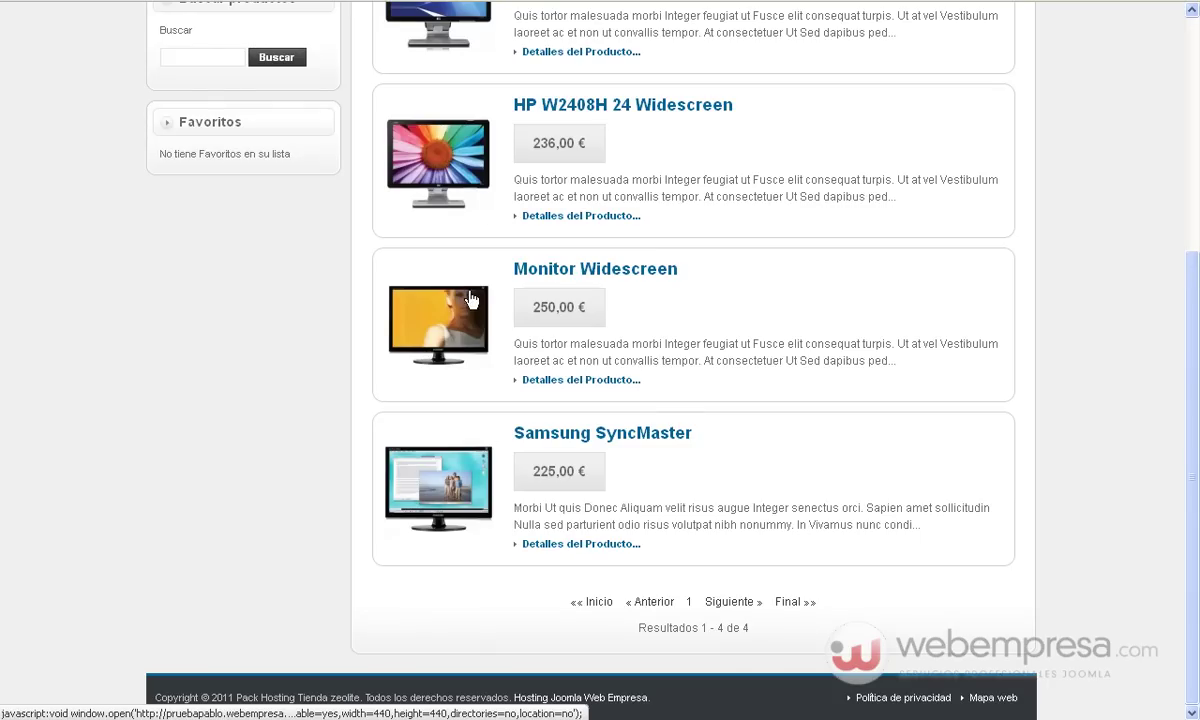
{"action": "scroll", "coordinate": [471, 299], "scroll_direction": "up", "scroll_amount": 3}
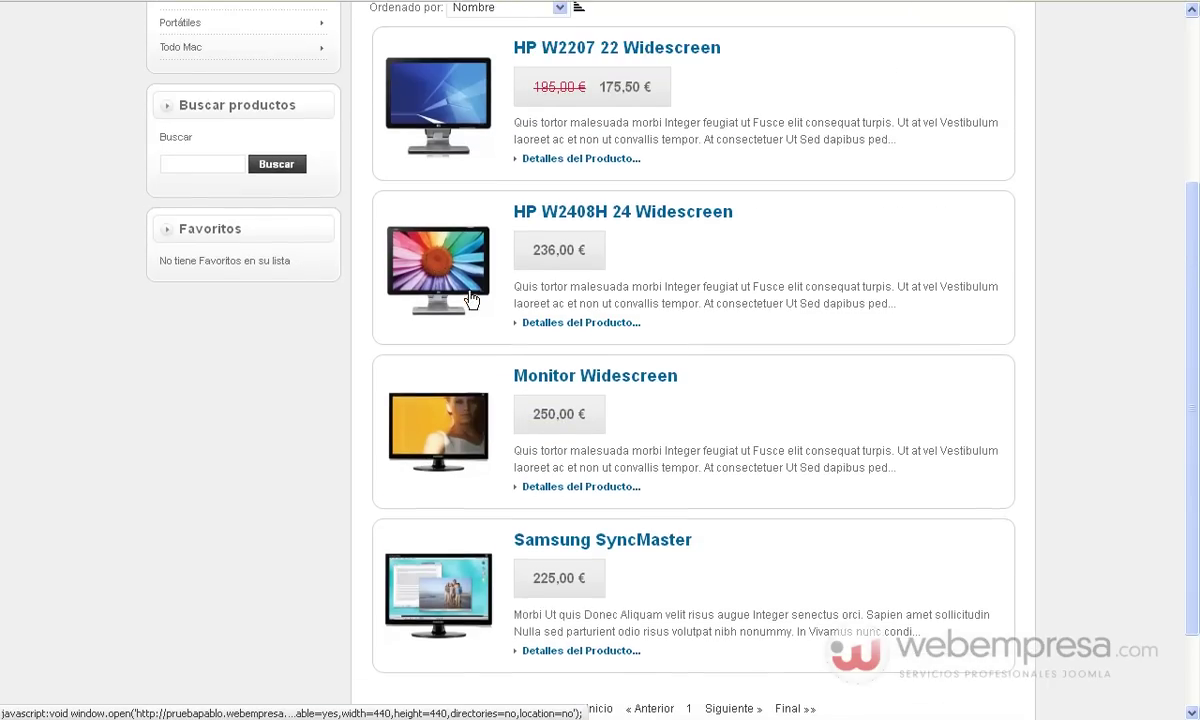
{"action": "type", "text": "widescreen"}
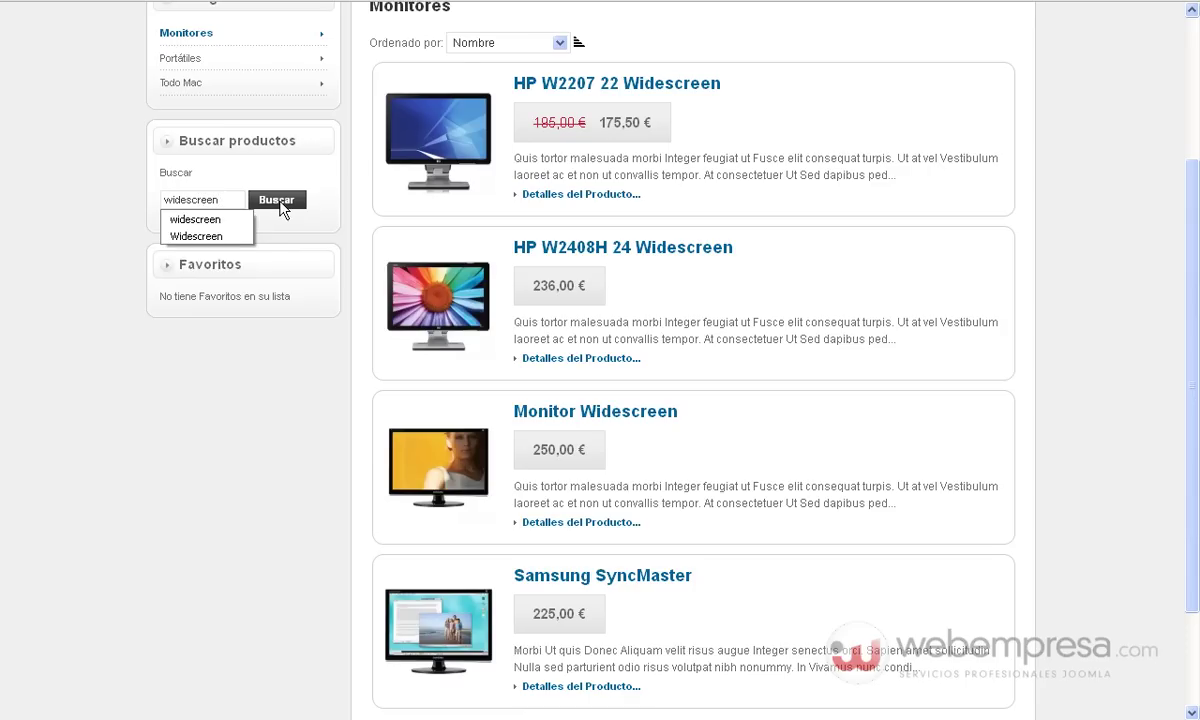
{"action": "left_click", "coordinate": [267, 199]}
{"action": "scroll", "coordinate": [355, 248], "scroll_direction": "down", "scroll_amount": 3}
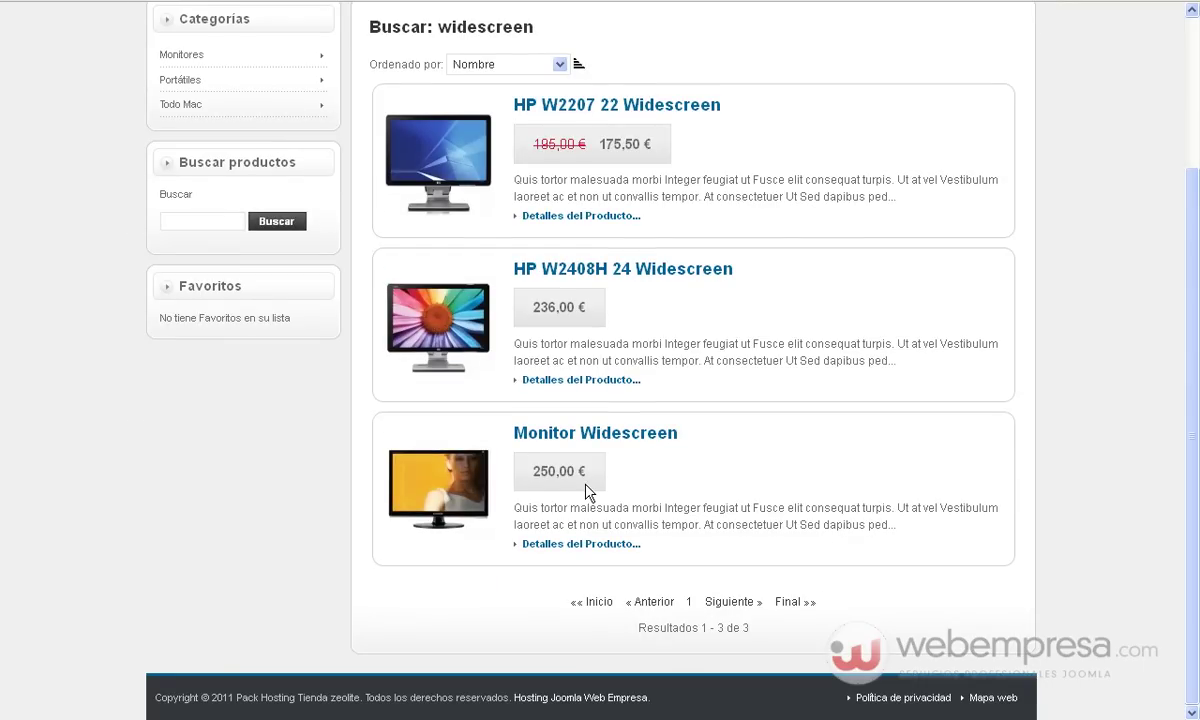
{"action": "scroll", "coordinate": [364, 455], "scroll_direction": "up", "scroll_amount": 3}
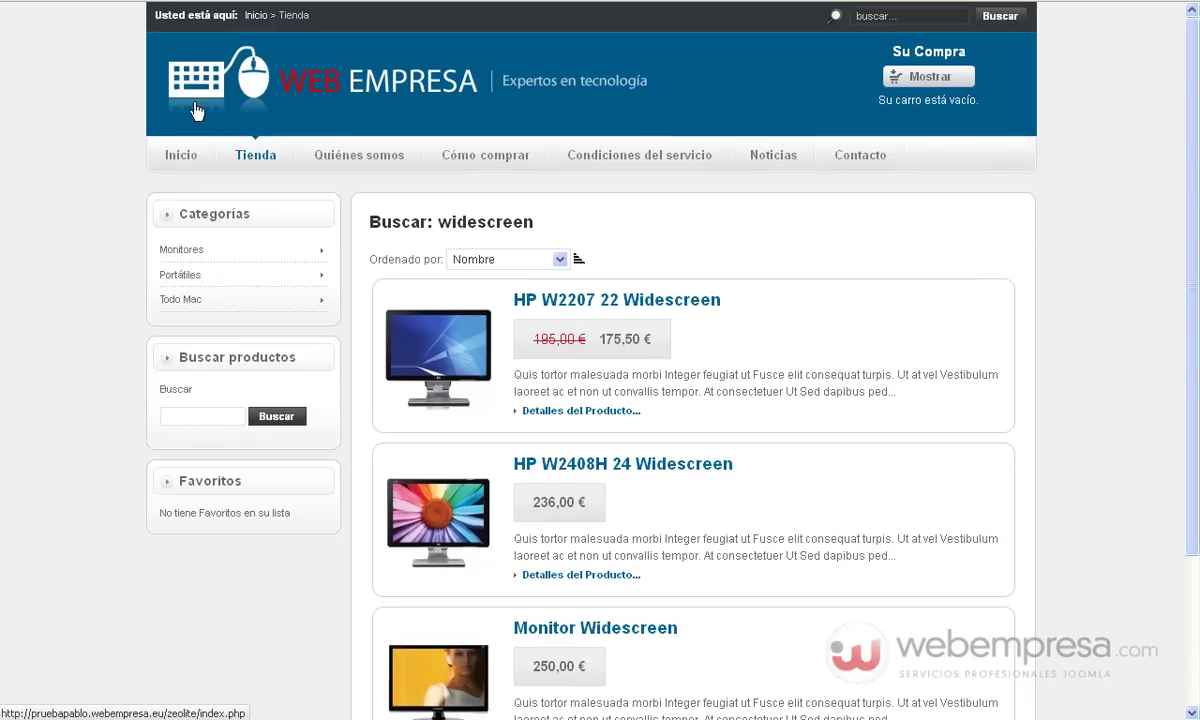
Log out of the store and browse Monitores as a guest, showing HP W2207, HP W2408H, Samsung SyncMaster
{"action": "left_click", "coordinate": [181, 160]}
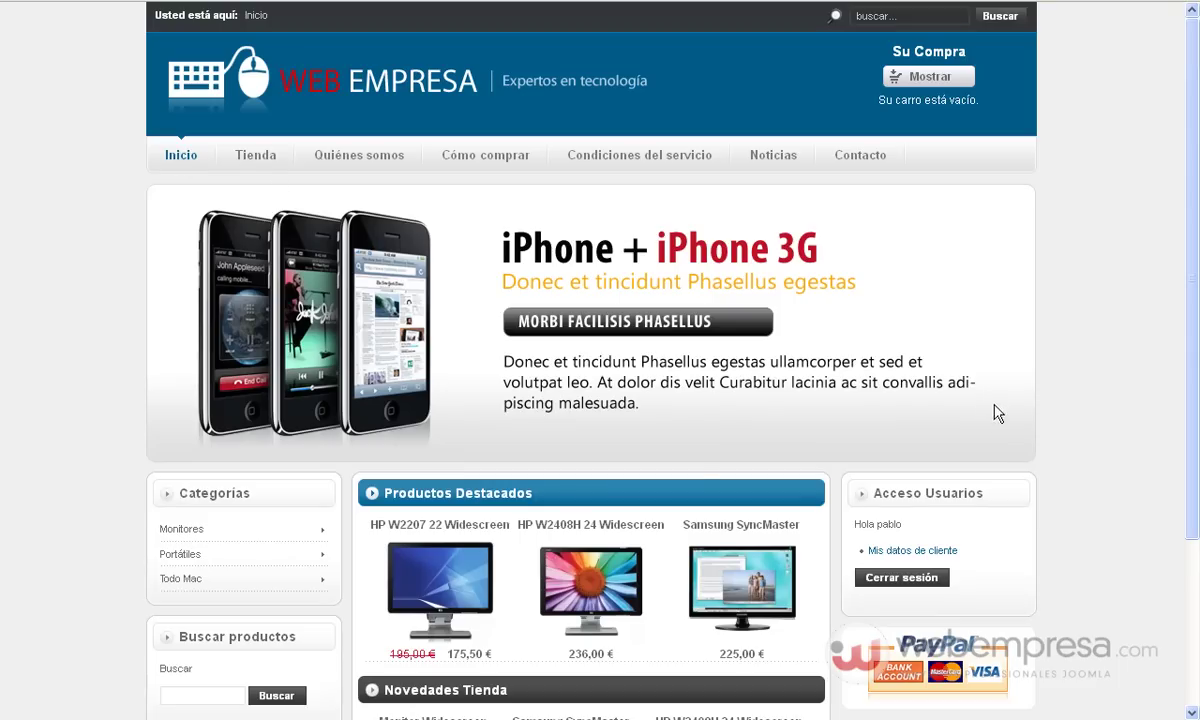
{"action": "left_click", "coordinate": [903, 578]}
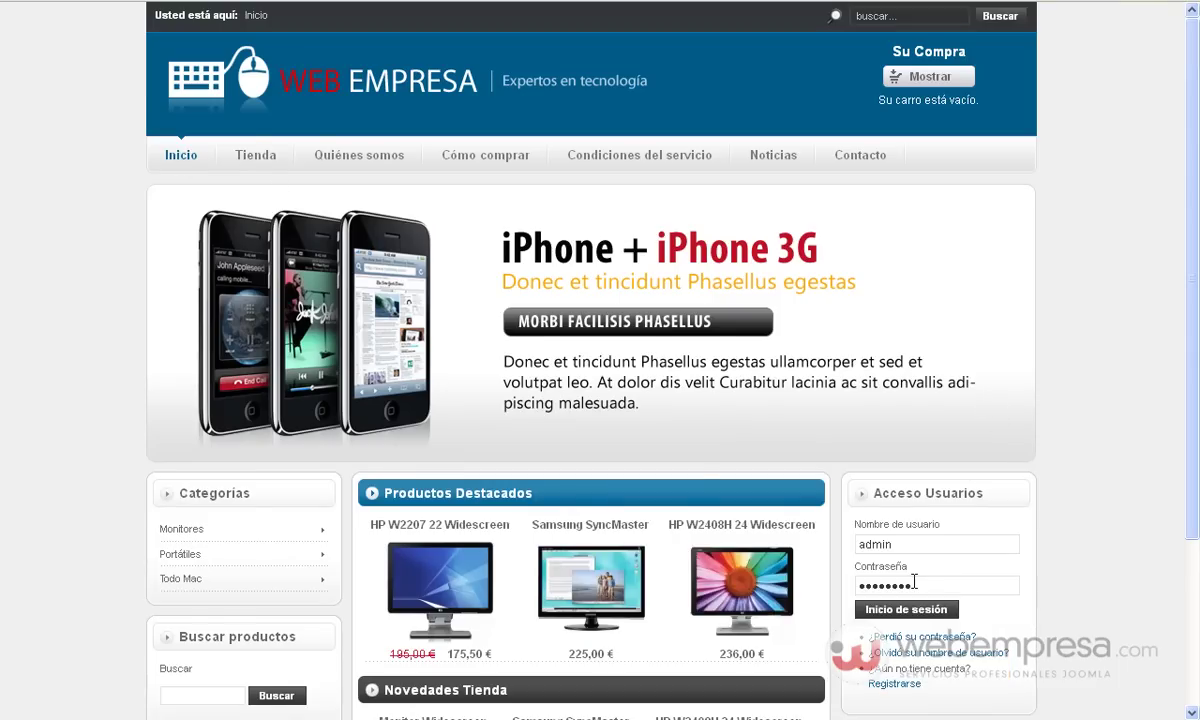
{"action": "scroll", "coordinate": [916, 589], "scroll_direction": "down", "scroll_amount": 3}
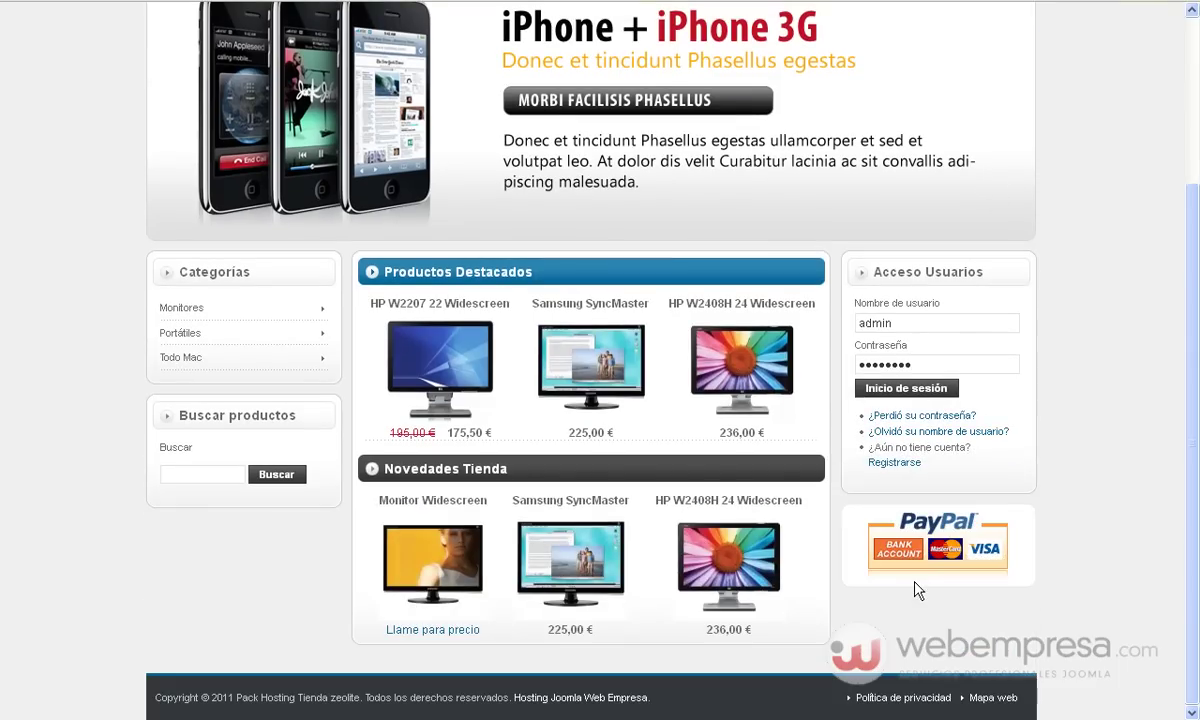
{"action": "left_click", "coordinate": [179, 318]}
{"action": "scroll", "coordinate": [432, 366], "scroll_direction": "down", "scroll_amount": 3}
{"action": "scroll", "coordinate": [432, 366], "scroll_direction": "up", "scroll_amount": 3}
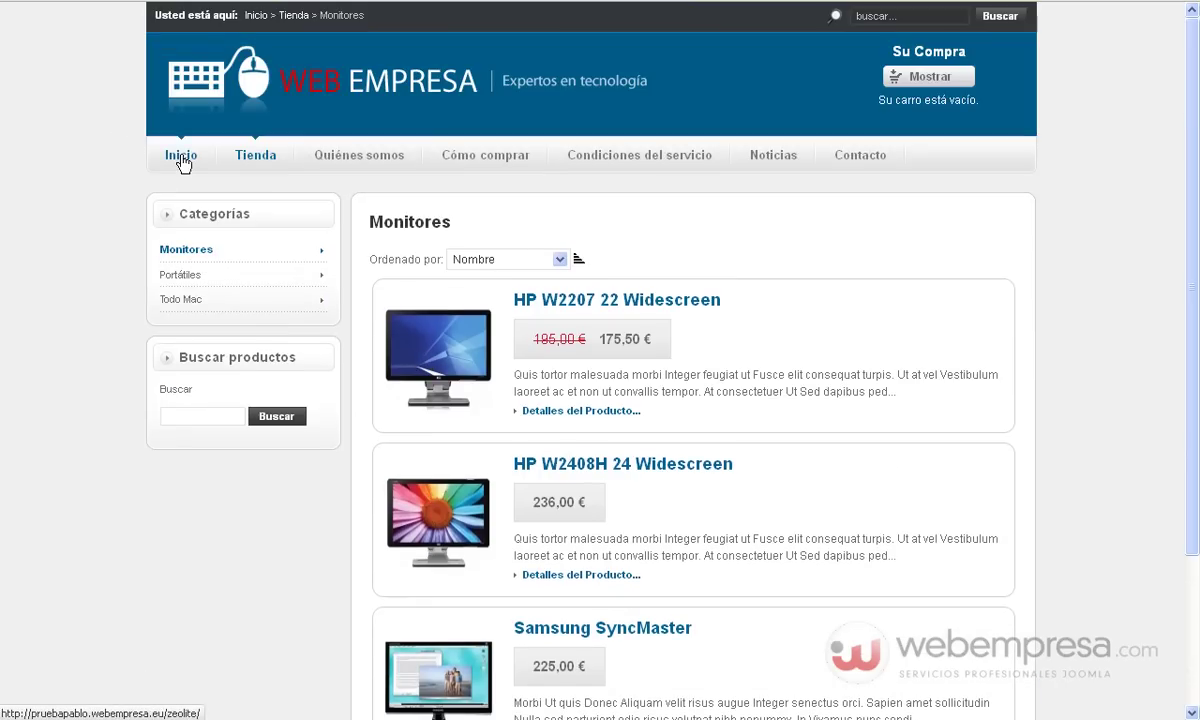